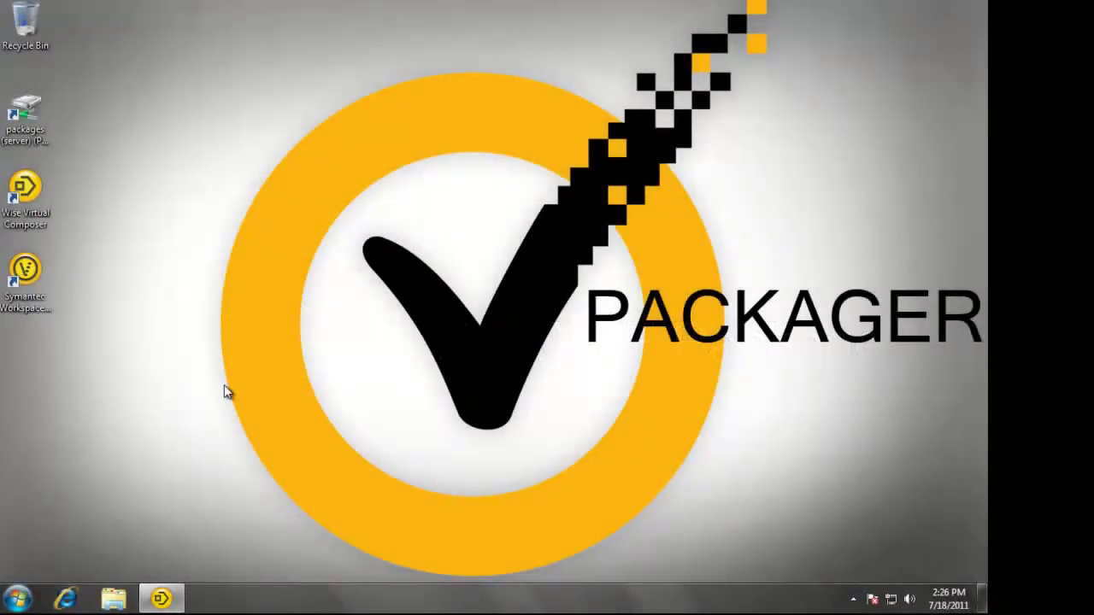
Open the WinZip project and start compiling its package from the Compile build option
{"action": "left_click", "coordinate": [161, 598]}
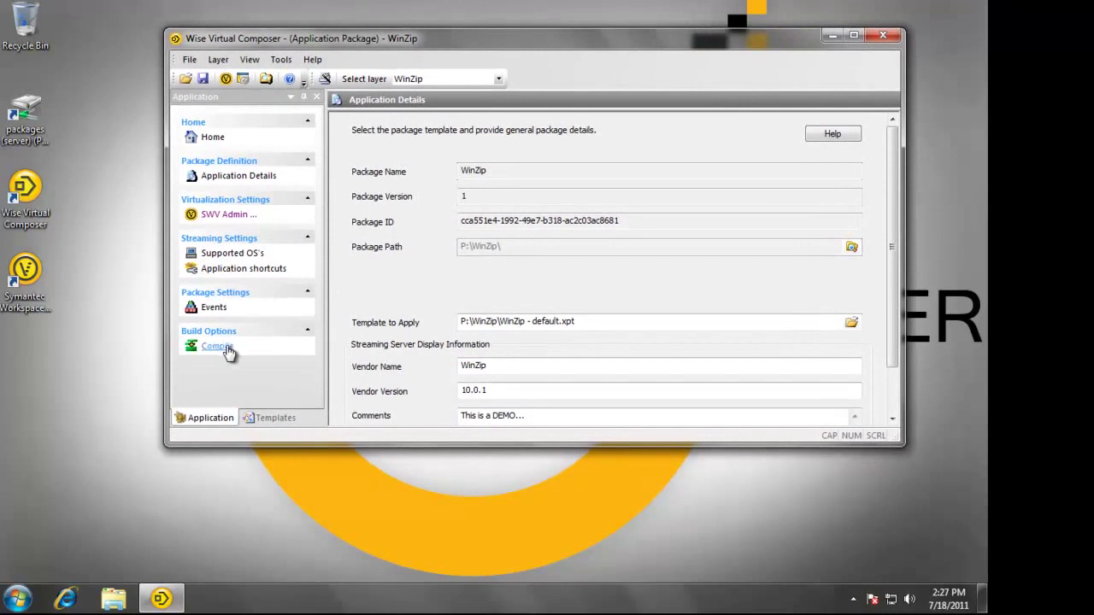
{"action": "left_click", "coordinate": [227, 350]}
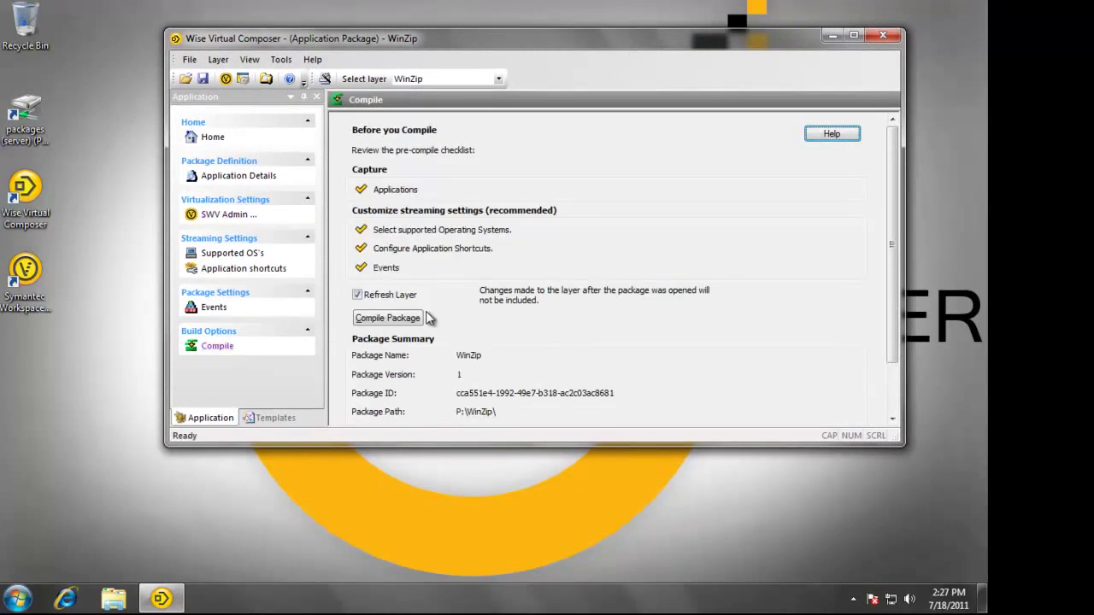
{"action": "left_click", "coordinate": [401, 325]}
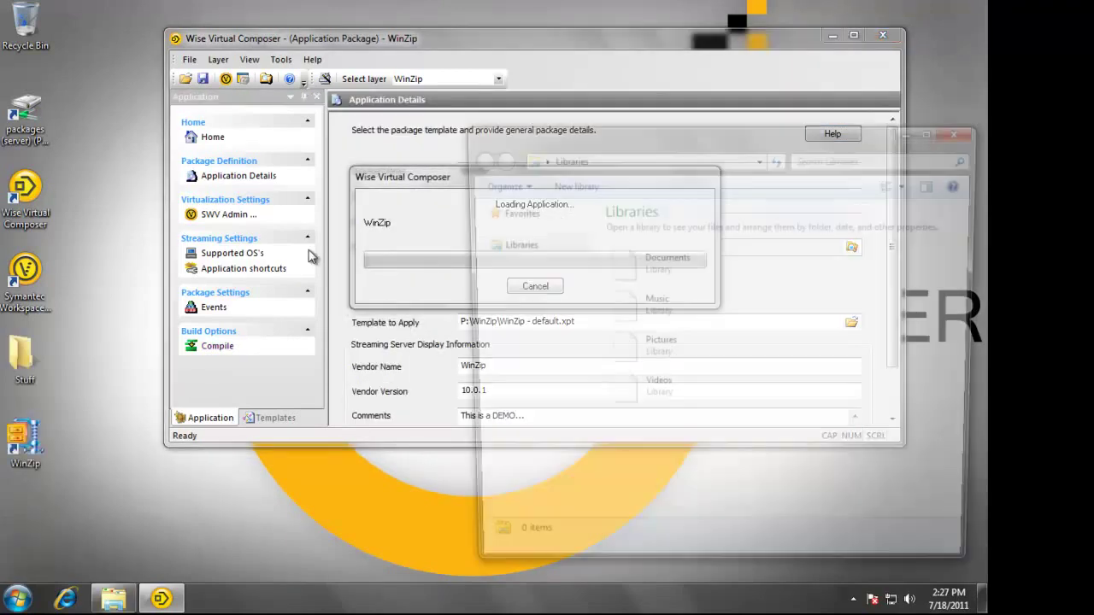
Check the WinZip folder on the server's packages share, then dismiss the Packaging Completed message
{"action": "left_click", "coordinate": [471, 390]}
{"action": "left_click", "coordinate": [521, 438]}
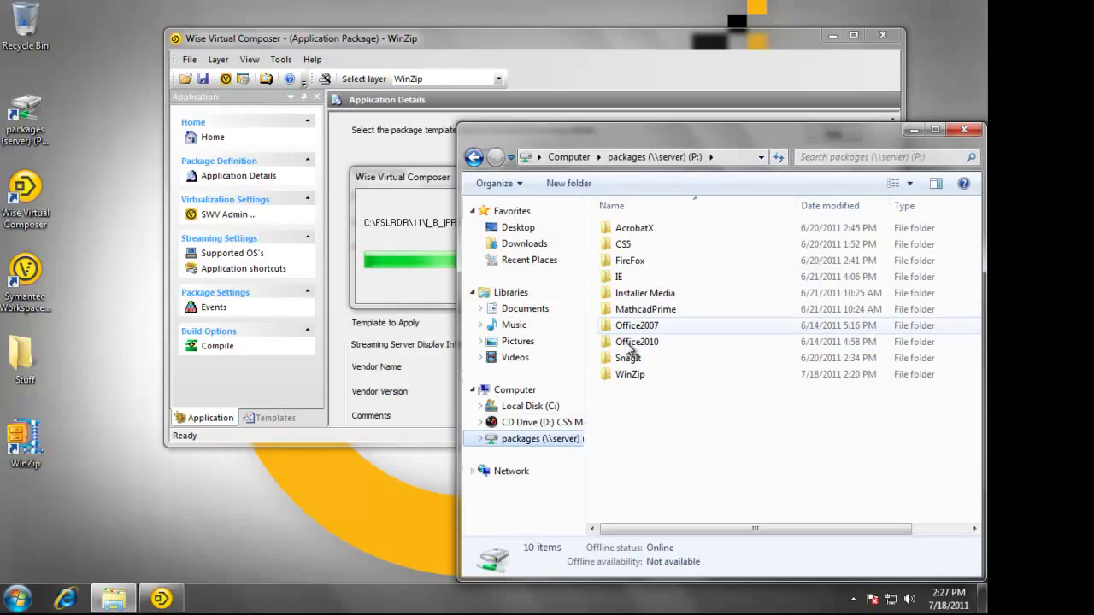
{"action": "double_click", "coordinate": [628, 376]}
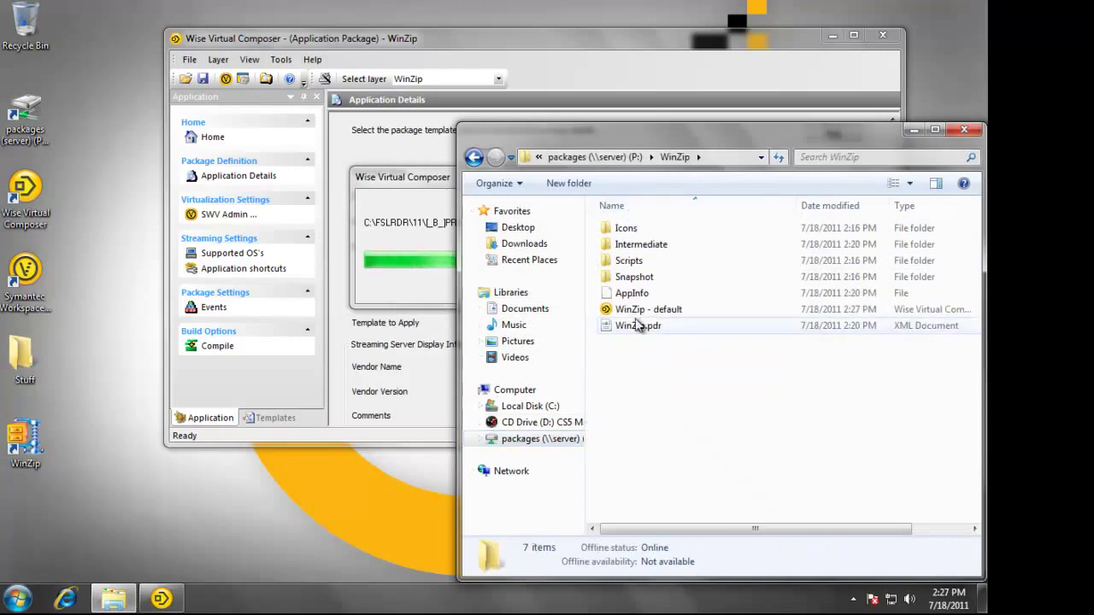
{"action": "left_click", "coordinate": [965, 130]}
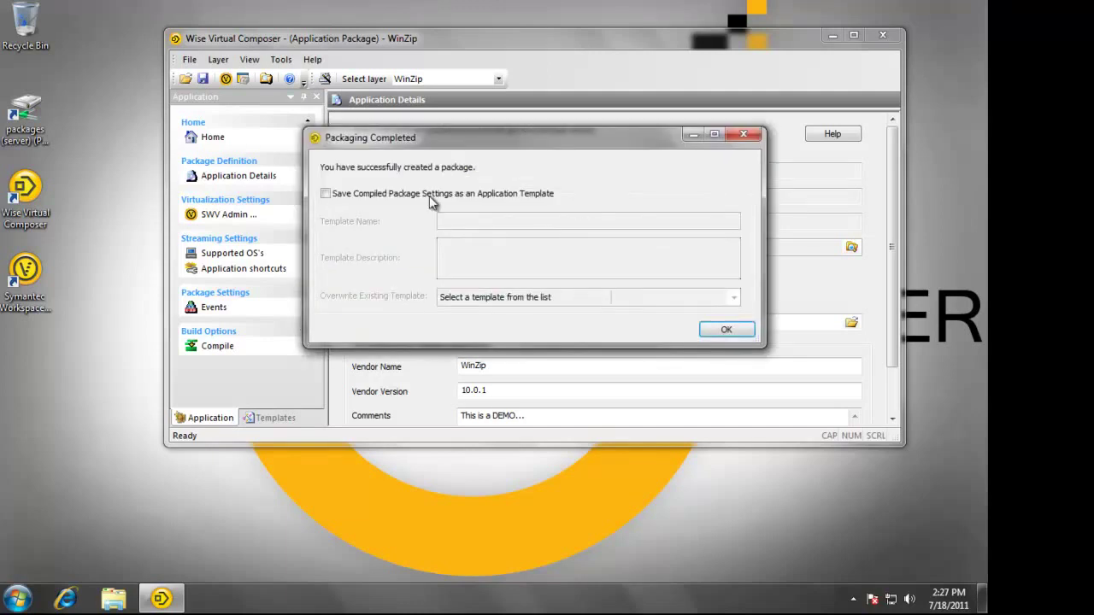
{"action": "left_click", "coordinate": [725, 329]}
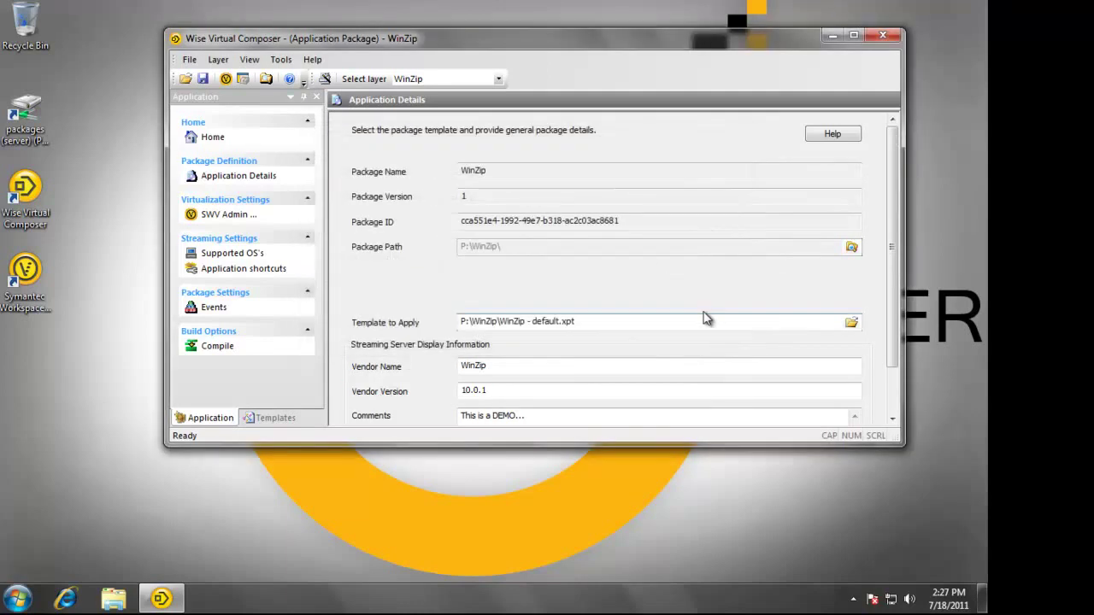
On the StreamingServer VM, launch Streaming Console maximized in Internet Explorer and log in as admin
{"action": "key", "text": "ctrl+alt+Return"}
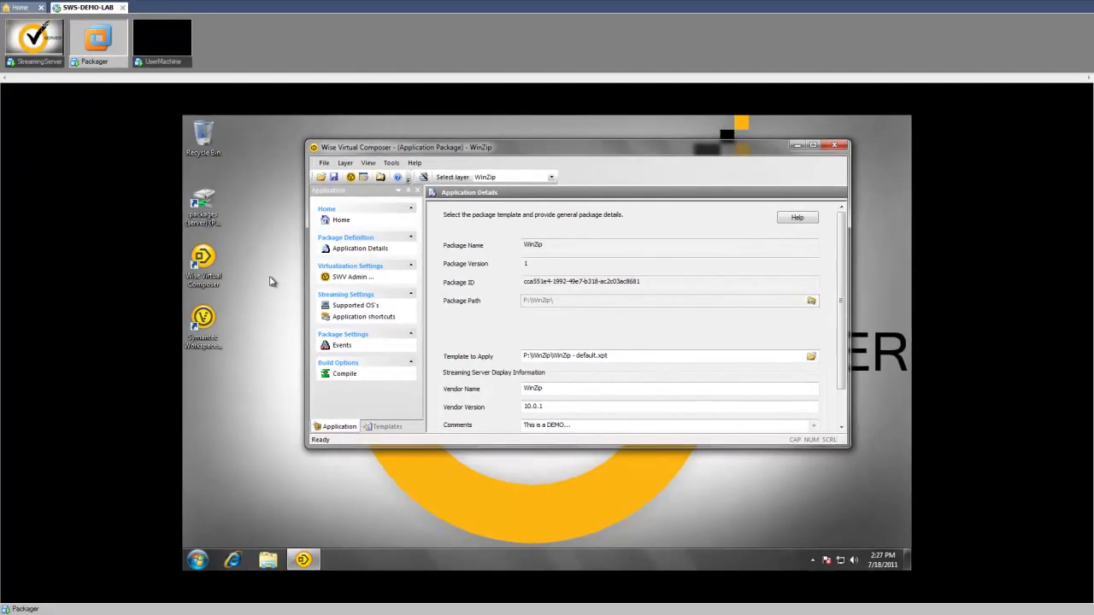
{"action": "left_click", "coordinate": [34, 38]}
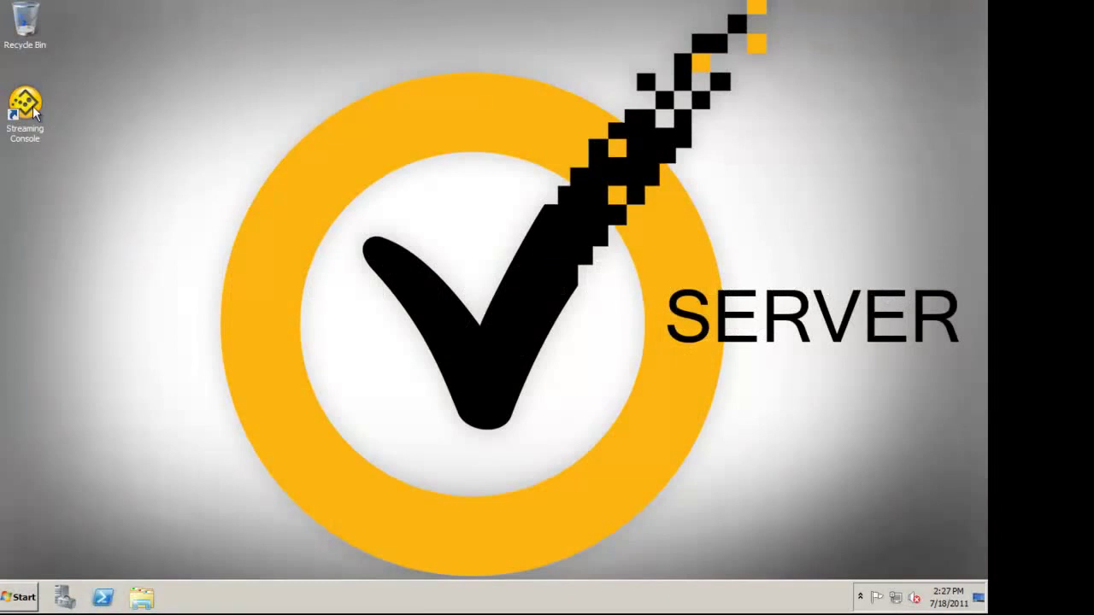
{"action": "left_click", "coordinate": [32, 105]}
{"action": "double_click", "coordinate": [24, 109]}
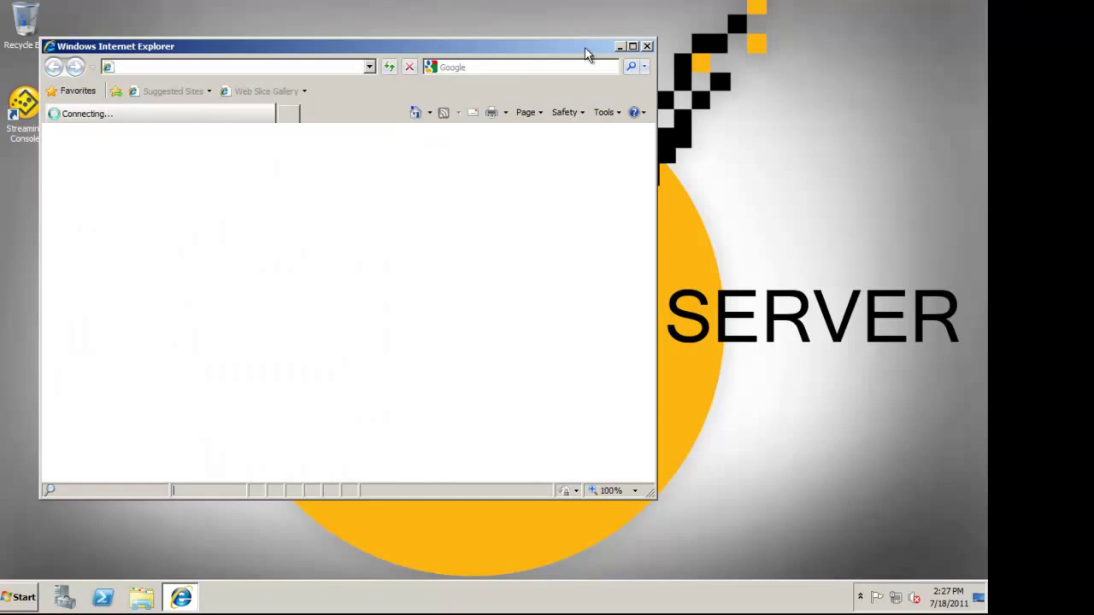
{"action": "left_click", "coordinate": [633, 46]}
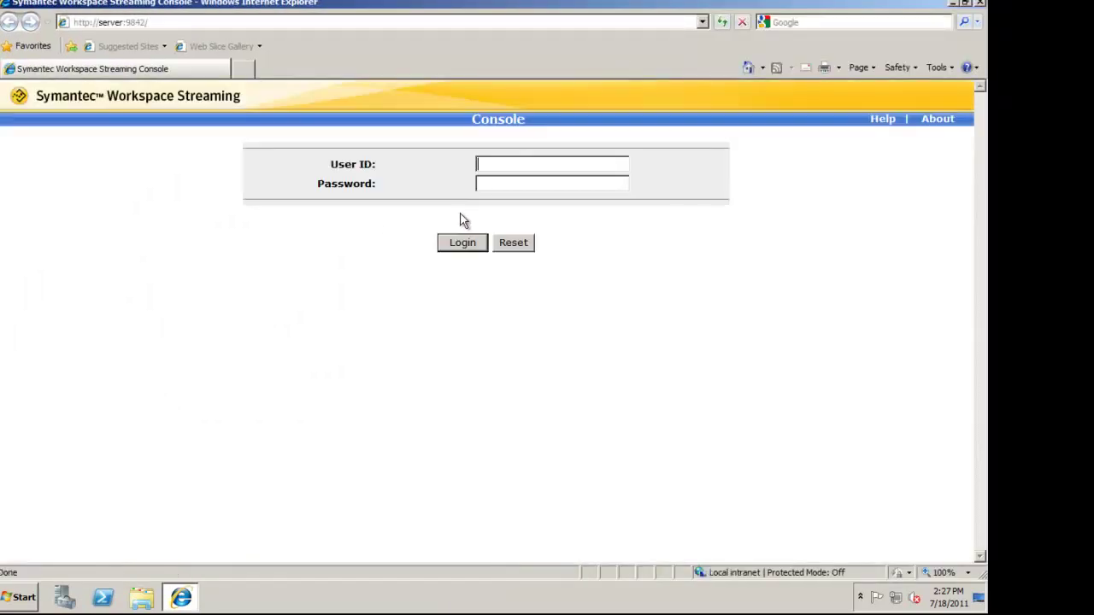
{"action": "left_click", "coordinate": [462, 243]}
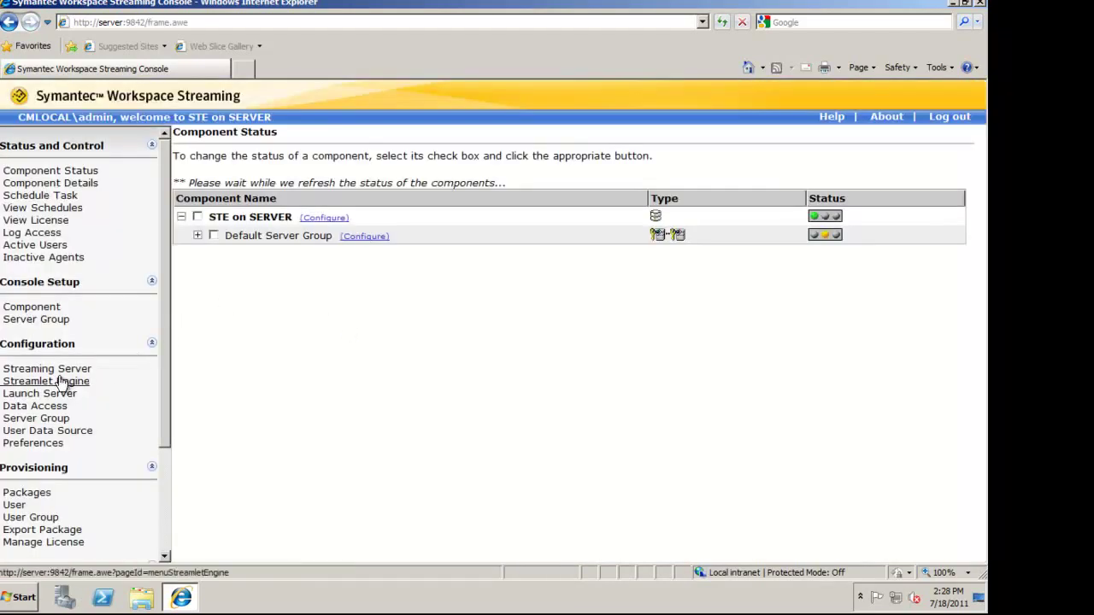
Add C:\Packages\WinZip\WinZip.xpf to the packages to upload
{"action": "left_click", "coordinate": [26, 495]}
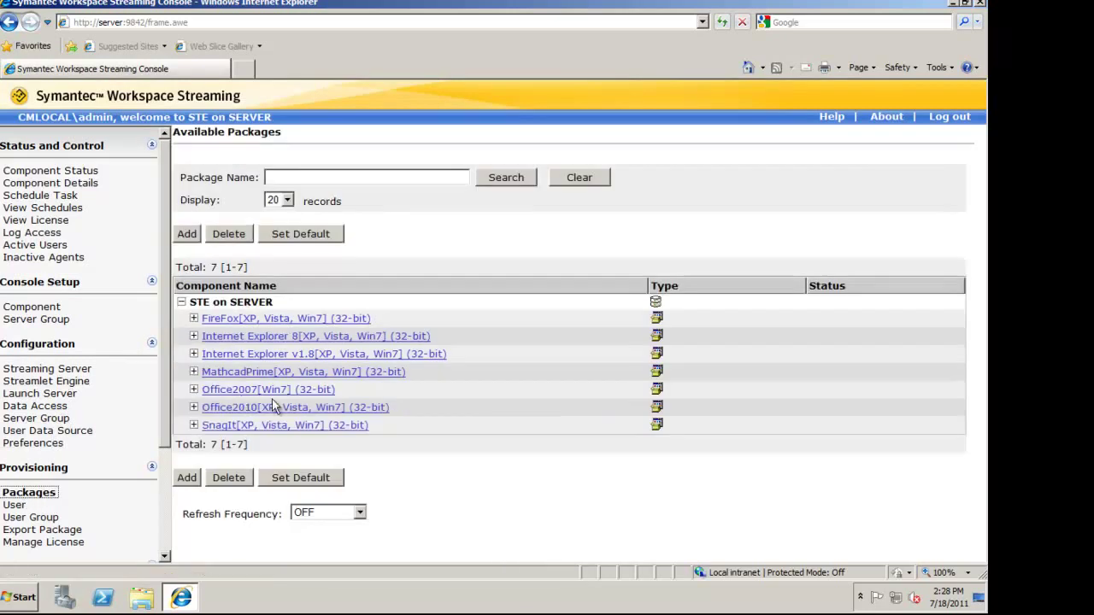
{"action": "left_click", "coordinate": [186, 479]}
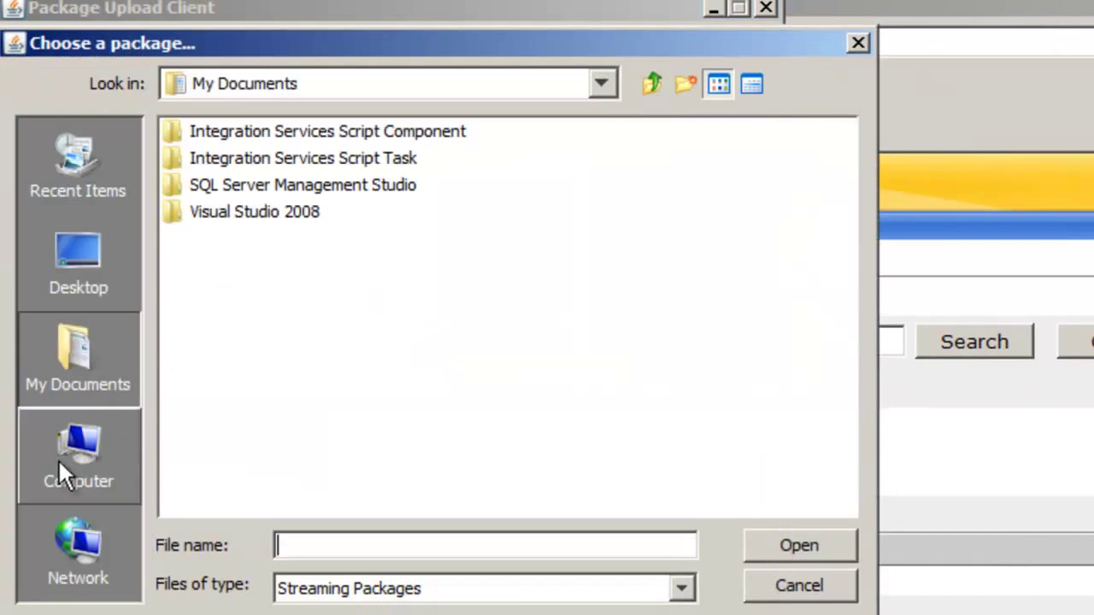
{"action": "left_click", "coordinate": [101, 450]}
{"action": "double_click", "coordinate": [248, 159]}
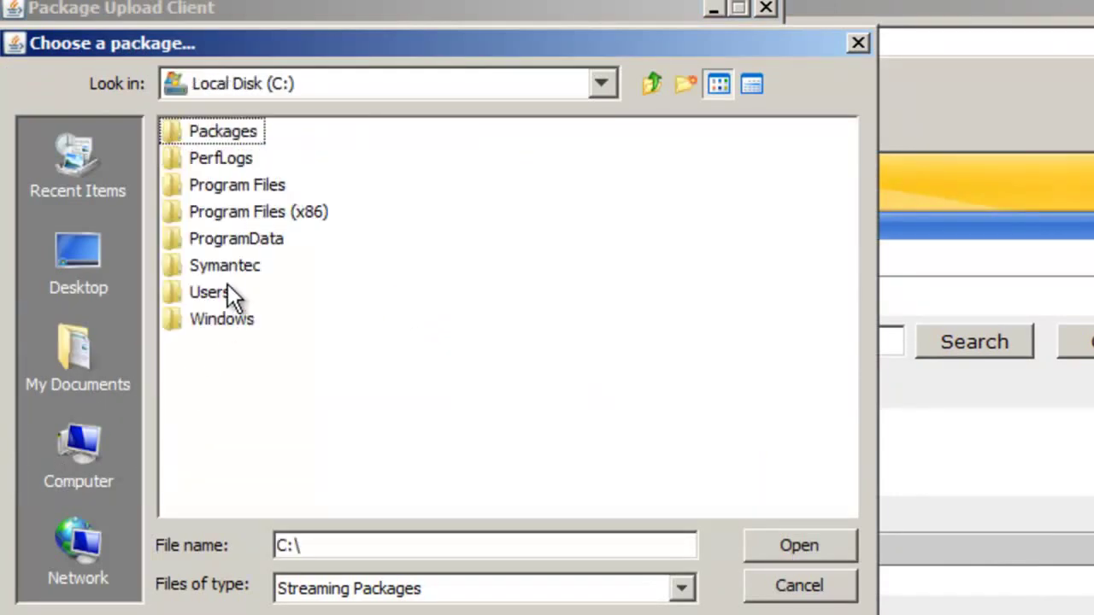
{"action": "double_click", "coordinate": [241, 133]}
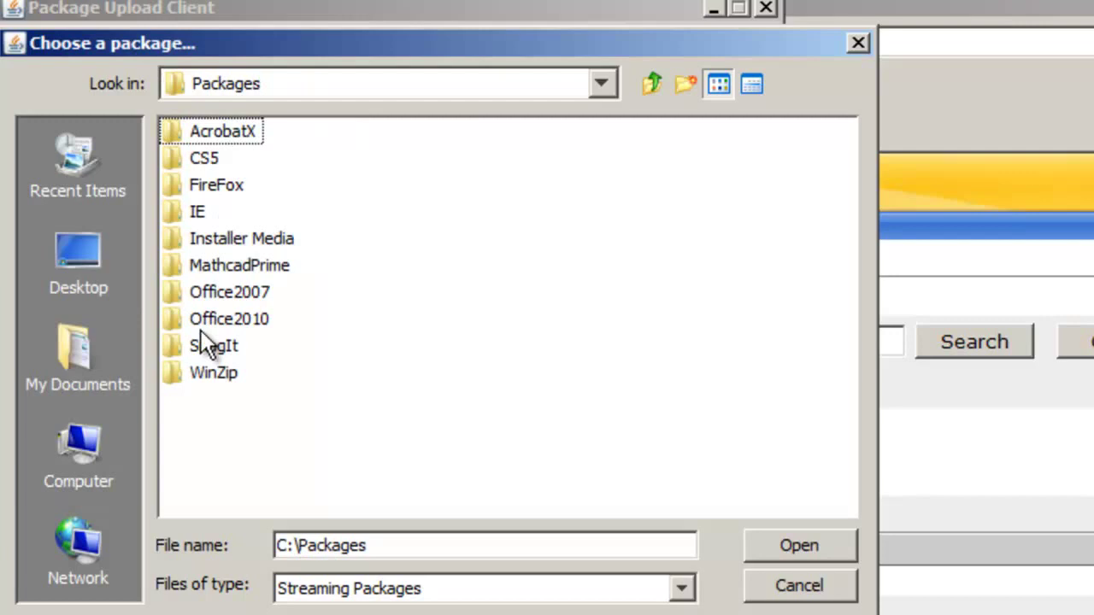
{"action": "double_click", "coordinate": [201, 375]}
{"action": "left_click", "coordinate": [232, 240]}
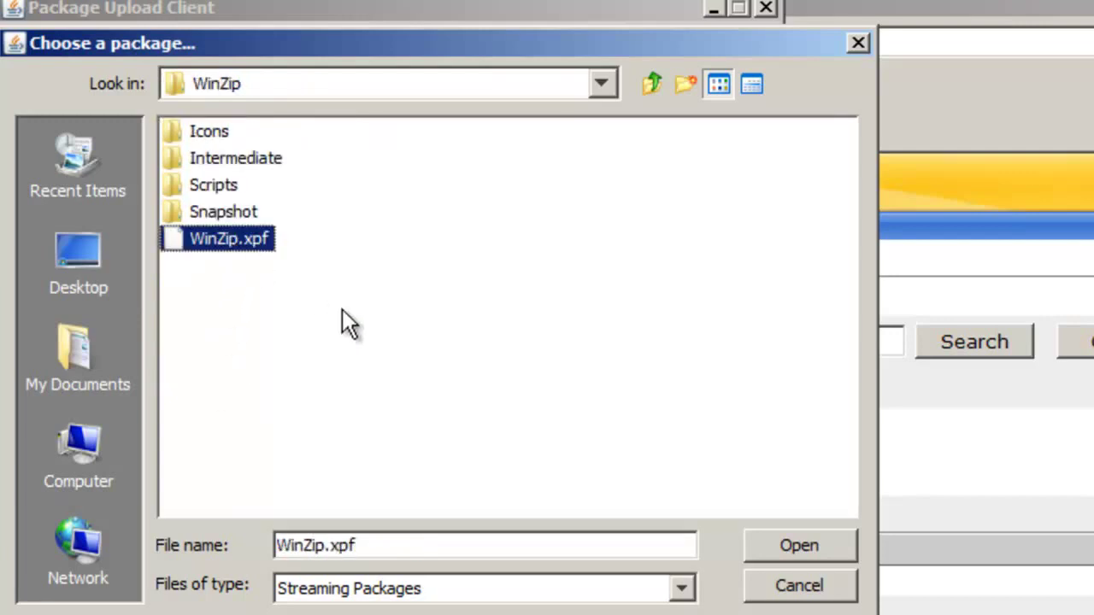
{"action": "left_click", "coordinate": [802, 547]}
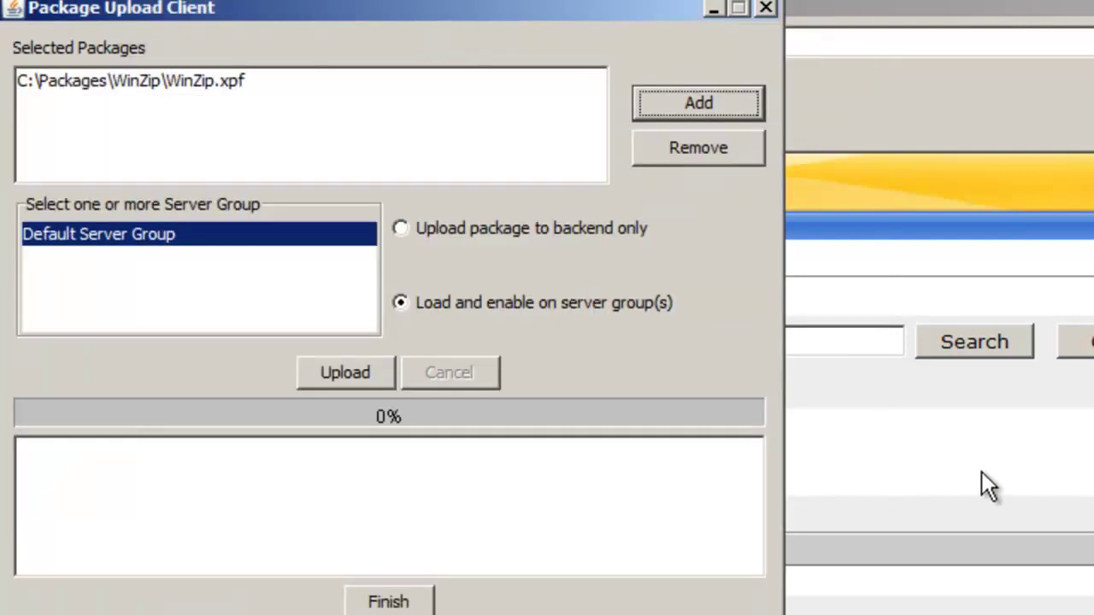
Upload it with Load and enable on server group(s) and finish the upload client
{"action": "left_click", "coordinate": [394, 301]}
{"action": "left_click", "coordinate": [350, 373]}
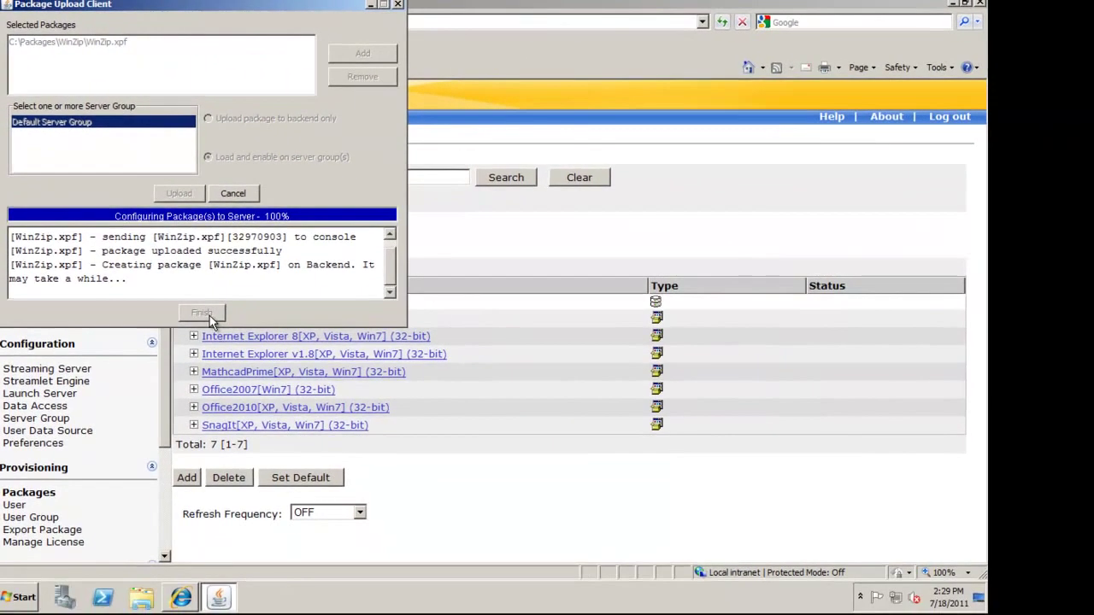
{"action": "left_click", "coordinate": [202, 314]}
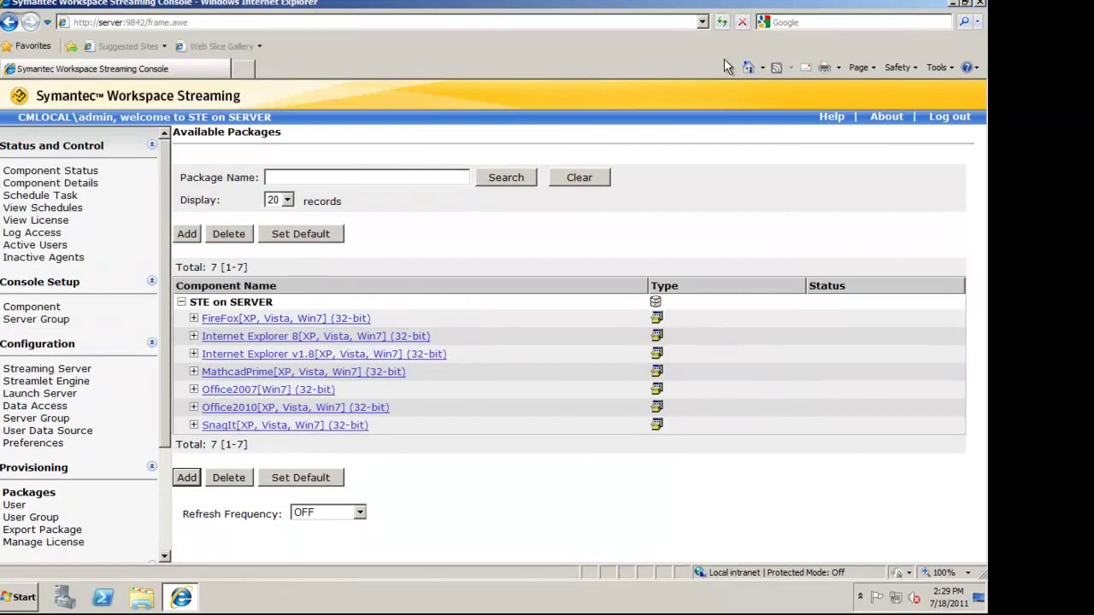
Refresh the package list and open the new WinZip package's details
{"action": "left_click", "coordinate": [723, 24]}
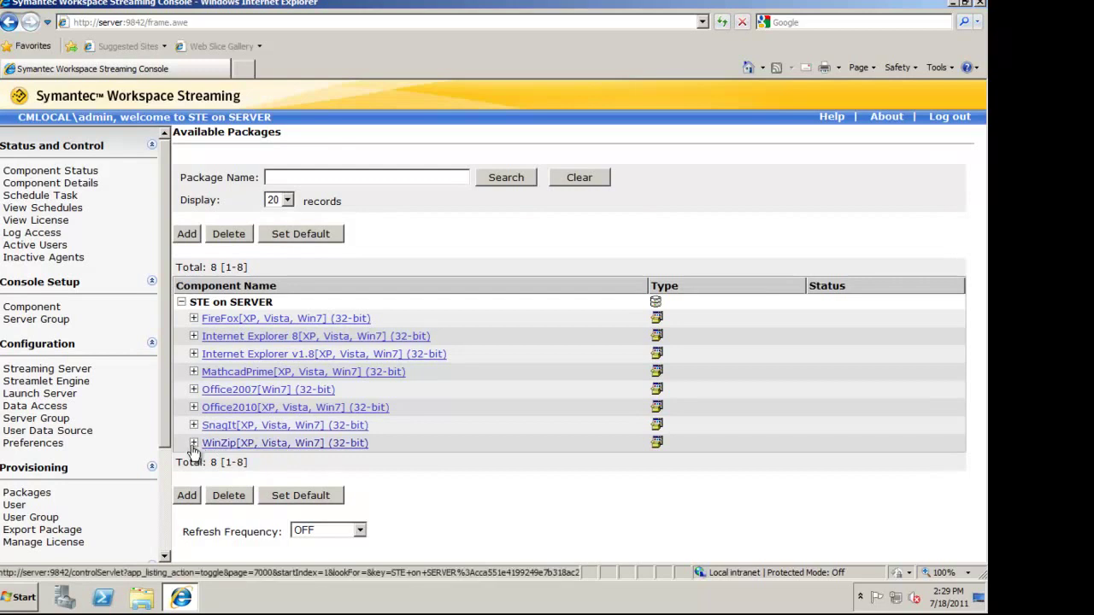
{"action": "left_click", "coordinate": [295, 446]}
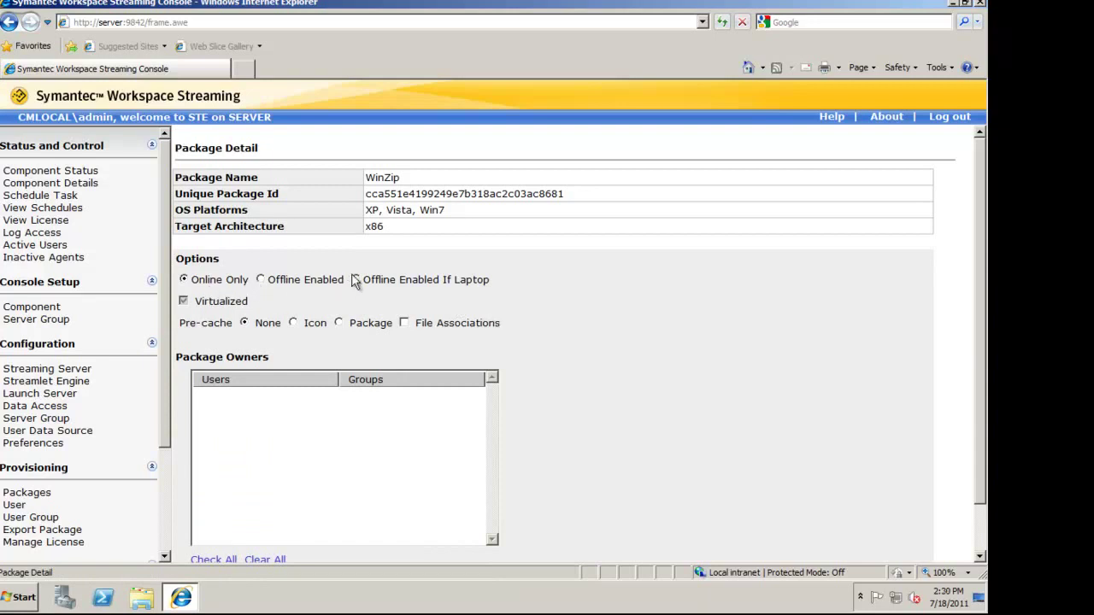
{"action": "left_click_drag", "start_coordinate": [355, 282], "coordinate": [336, 306]}
{"action": "left_click", "coordinate": [297, 298]}
Set WinZip to Offline Enabled with Pre-cache Icon and save it
{"action": "left_click", "coordinate": [265, 284]}
{"action": "left_click_drag", "start_coordinate": [494, 287], "coordinate": [385, 283]}
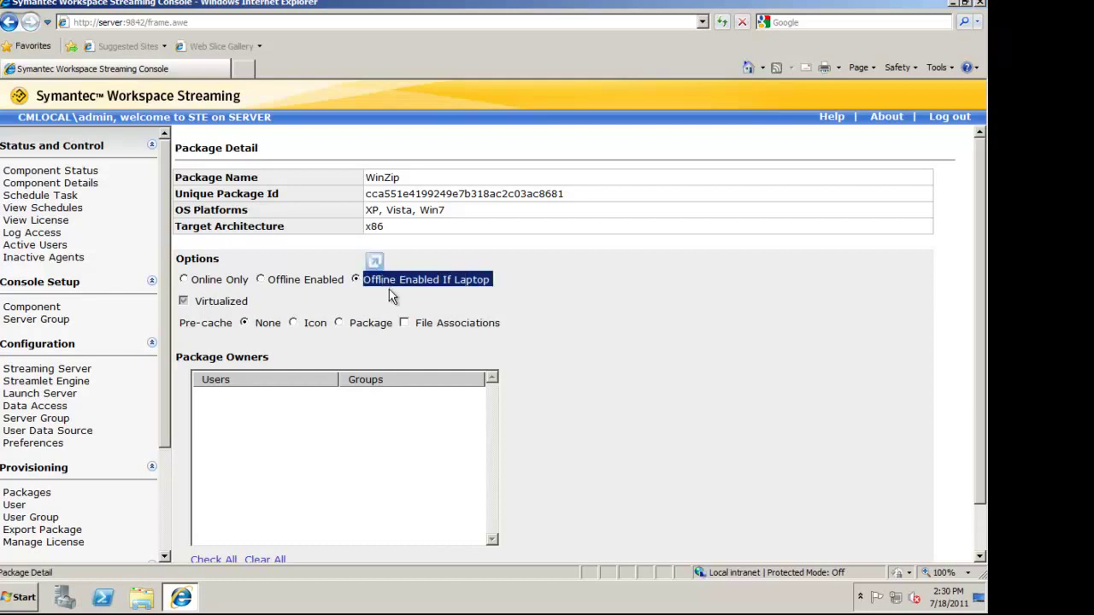
{"action": "left_click", "coordinate": [494, 300]}
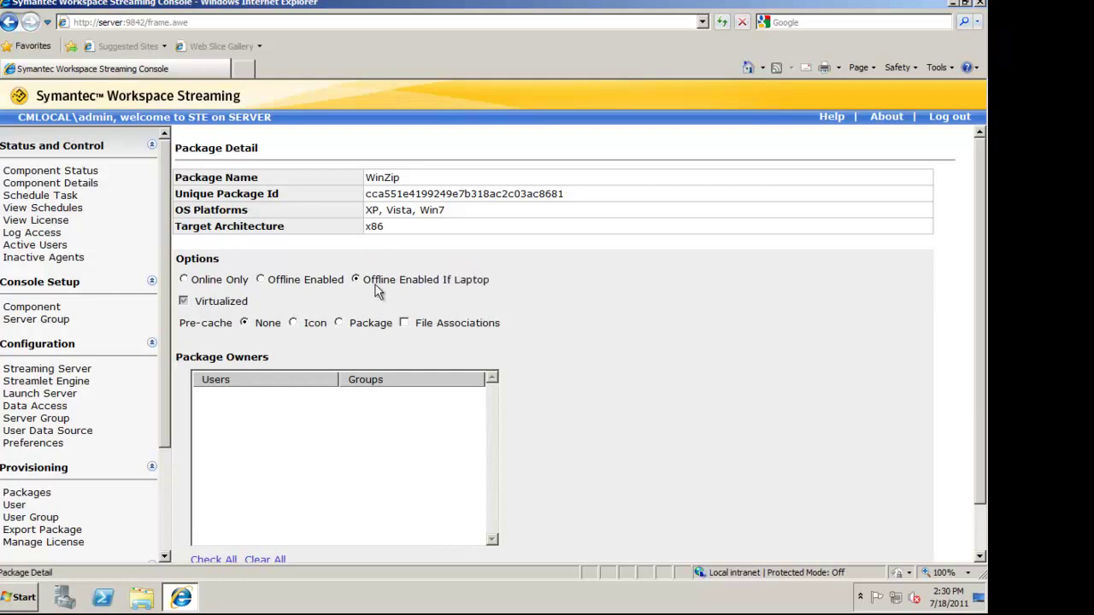
{"action": "left_click", "coordinate": [260, 280]}
{"action": "scroll", "coordinate": [313, 325], "scroll_direction": "down", "scroll_amount": 1}
{"action": "left_click", "coordinate": [293, 268]}
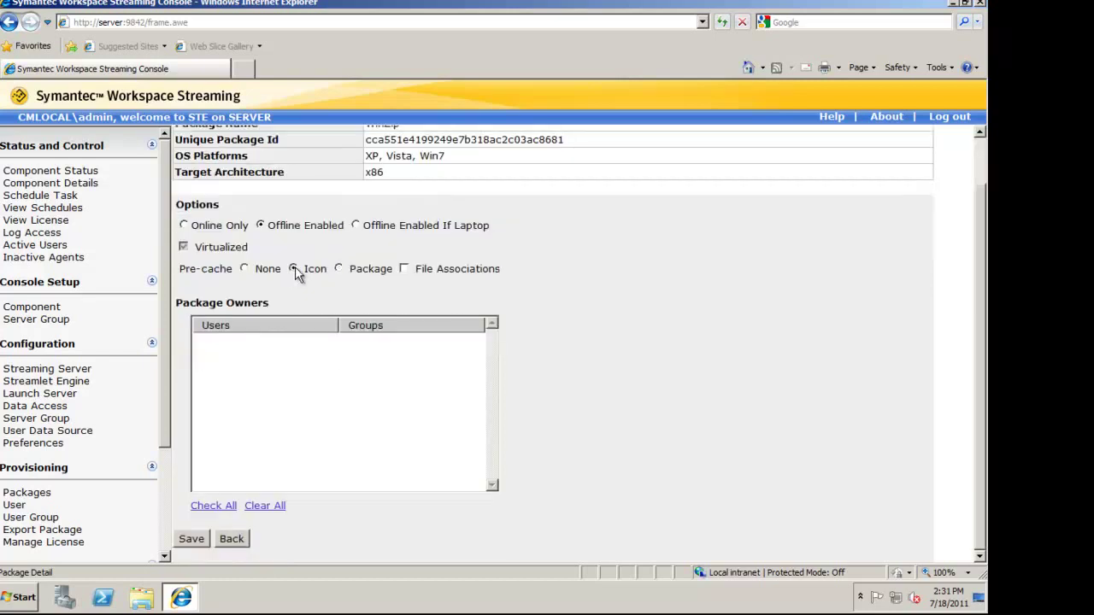
{"action": "left_click", "coordinate": [197, 536]}
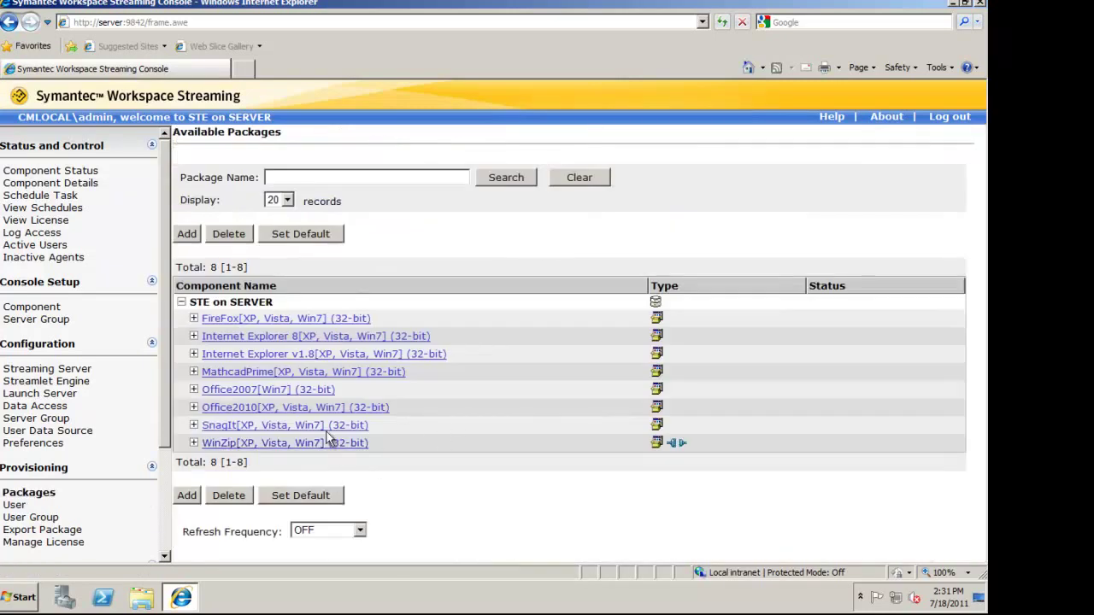
Open WinZip version 1 settings and stop offering it on XP, leaving Win7 only
{"action": "left_click", "coordinate": [194, 444]}
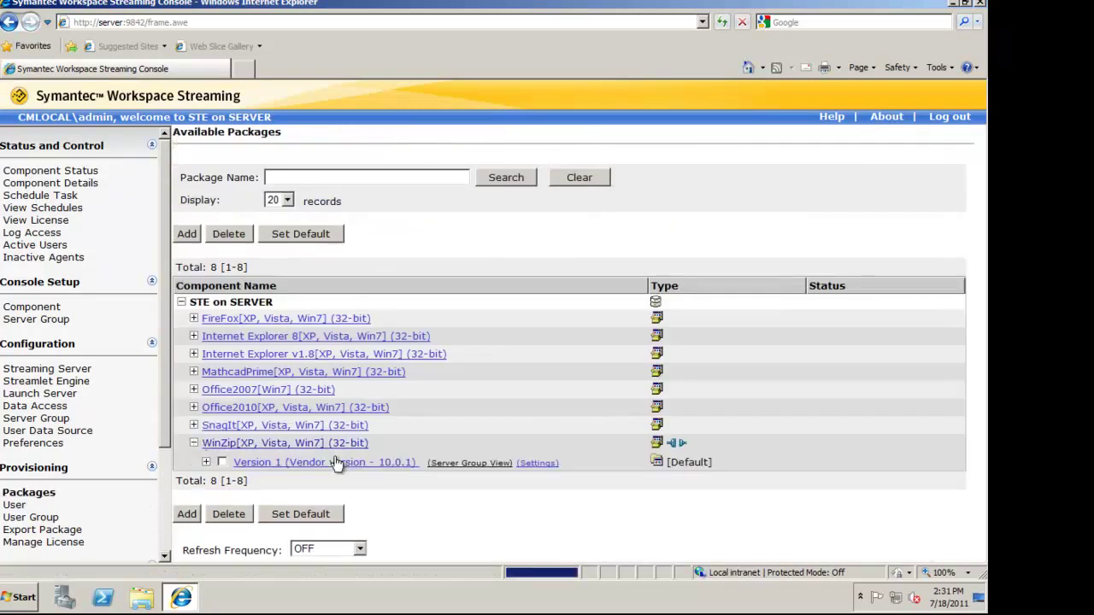
{"action": "left_click", "coordinate": [538, 462]}
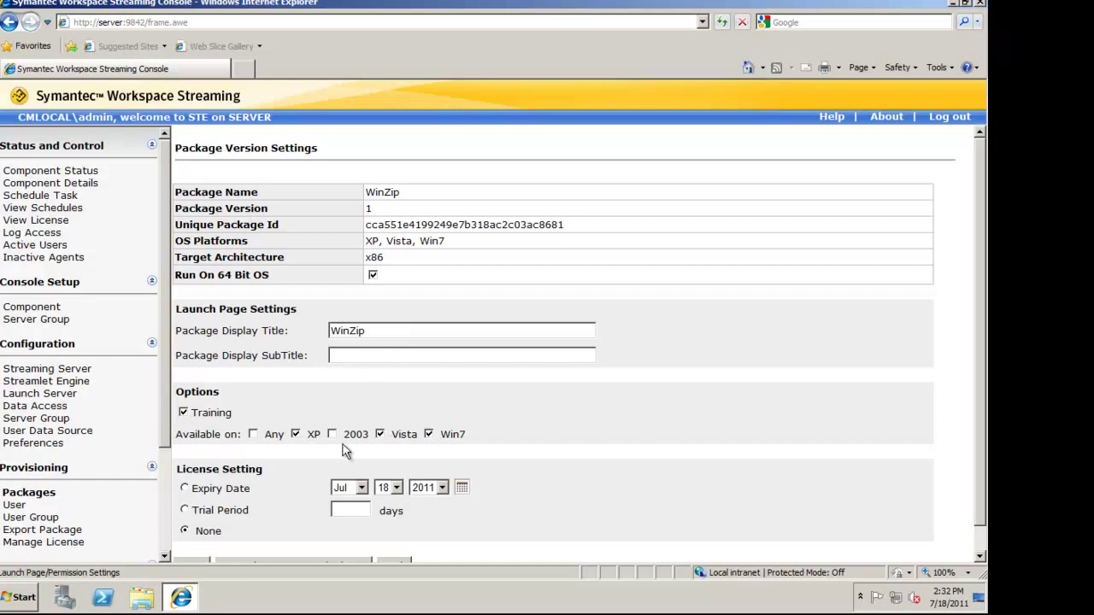
{"action": "left_click", "coordinate": [295, 434]}
{"action": "scroll", "coordinate": [249, 439], "scroll_direction": "down", "scroll_amount": 1}
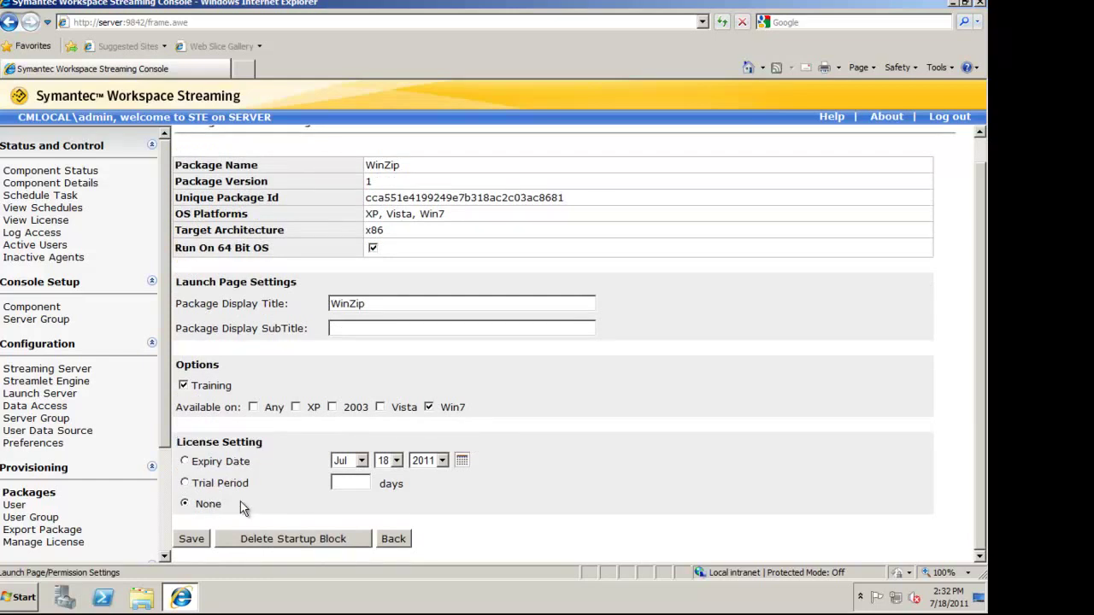
Try a 30-day Trial Period license, then an Expiry Date on day 27
{"action": "left_click", "coordinate": [185, 483]}
{"action": "type", "text": "0"}
{"action": "left_click_drag", "start_coordinate": [341, 483], "coordinate": [315, 488]}
{"action": "type", "text": "30"}
{"action": "left_click", "coordinate": [205, 504]}
{"action": "left_click", "coordinate": [185, 461]}
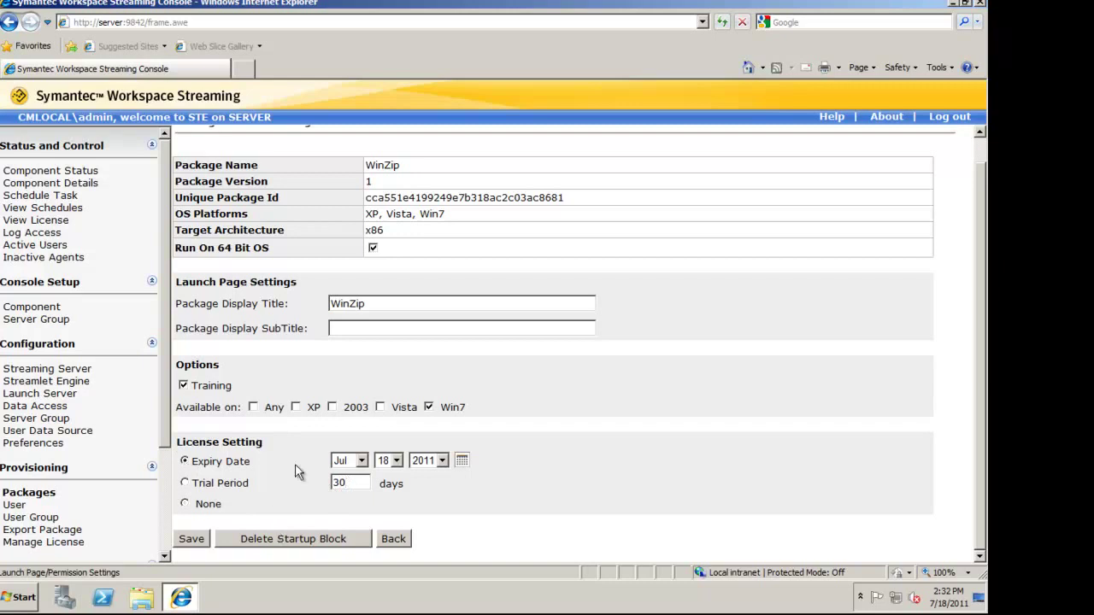
{"action": "left_click", "coordinate": [396, 460]}
{"action": "left_click", "coordinate": [392, 407]}
{"action": "left_click", "coordinate": [528, 453]}
Set License Setting to None and save the version settings
{"action": "left_click", "coordinate": [185, 505]}
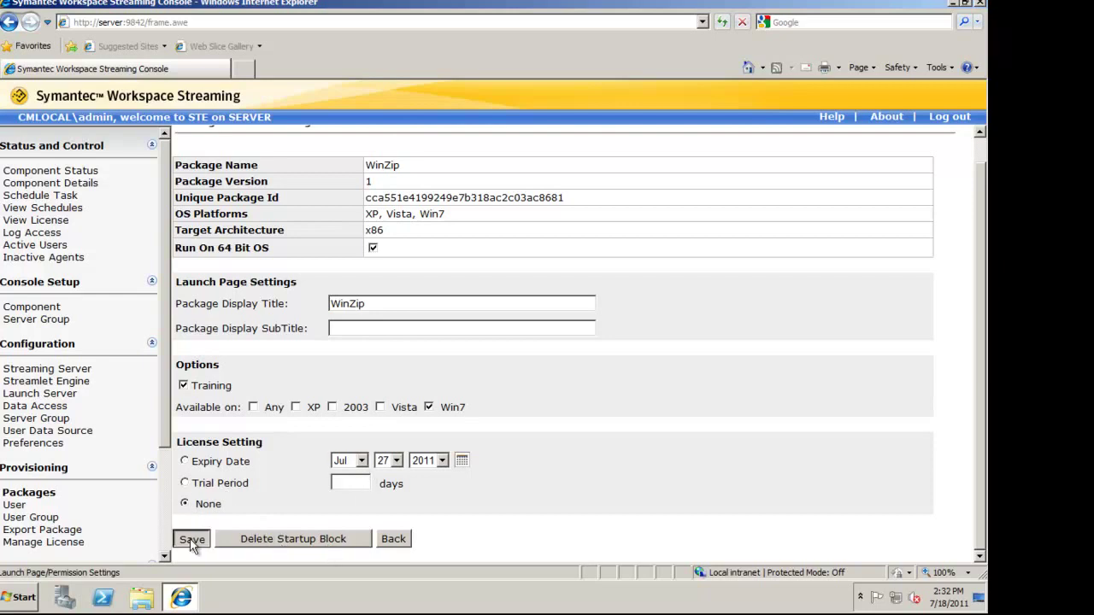
{"action": "left_click", "coordinate": [192, 538]}
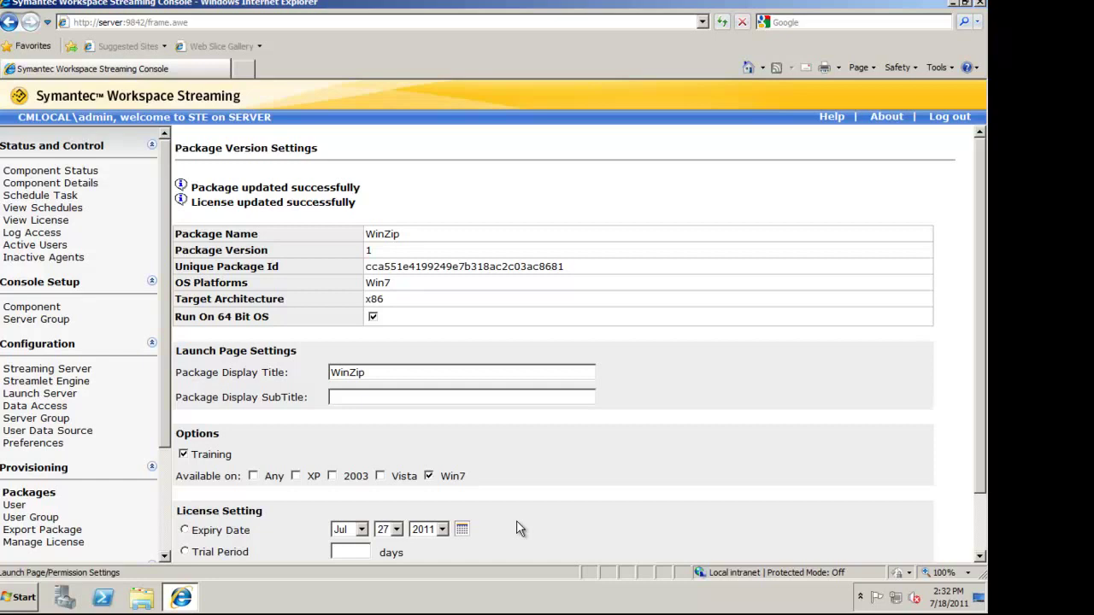
{"action": "scroll", "coordinate": [519, 529], "scroll_direction": "down", "scroll_amount": 2}
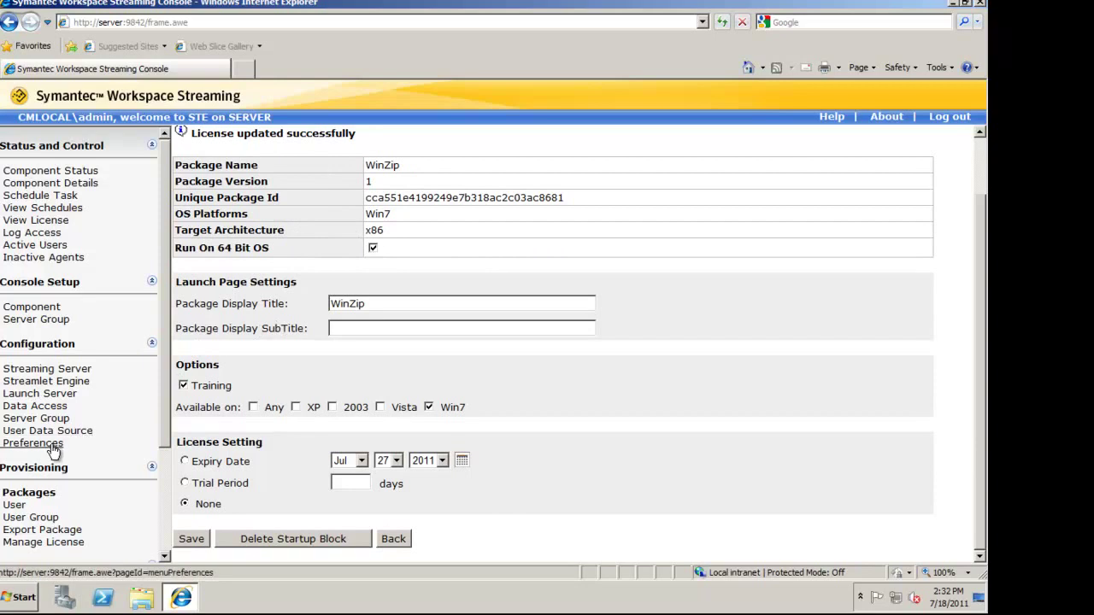
Search Users for the demo user and open the account for modification
{"action": "left_click", "coordinate": [22, 509]}
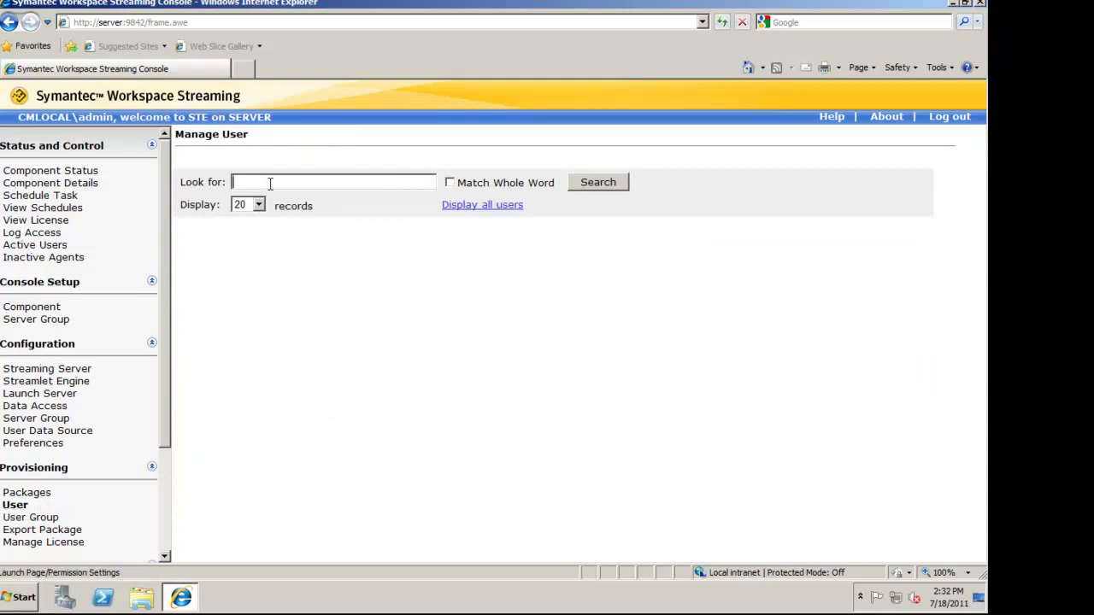
{"action": "left_click", "coordinate": [270, 183]}
{"action": "type", "text": "homer"}
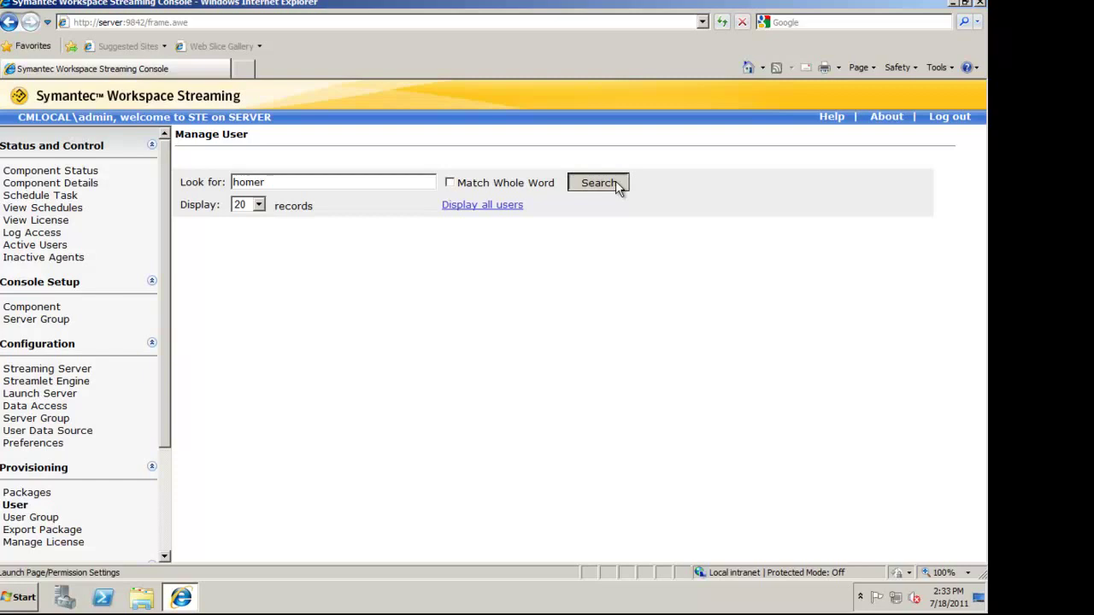
{"action": "left_click", "coordinate": [615, 182]}
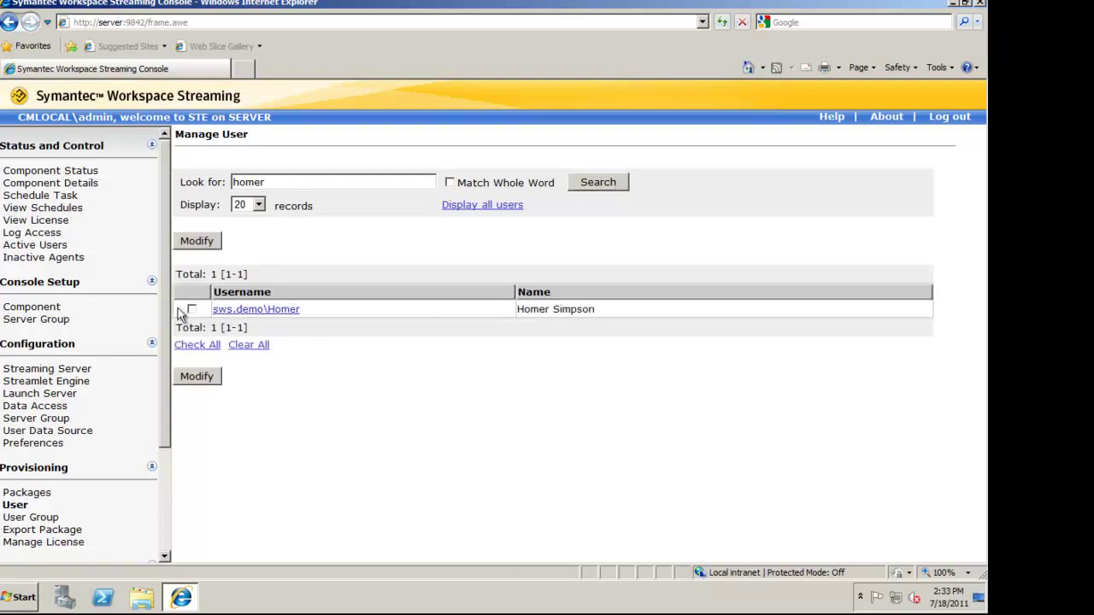
{"action": "left_click", "coordinate": [191, 309]}
{"action": "left_click", "coordinate": [196, 377]}
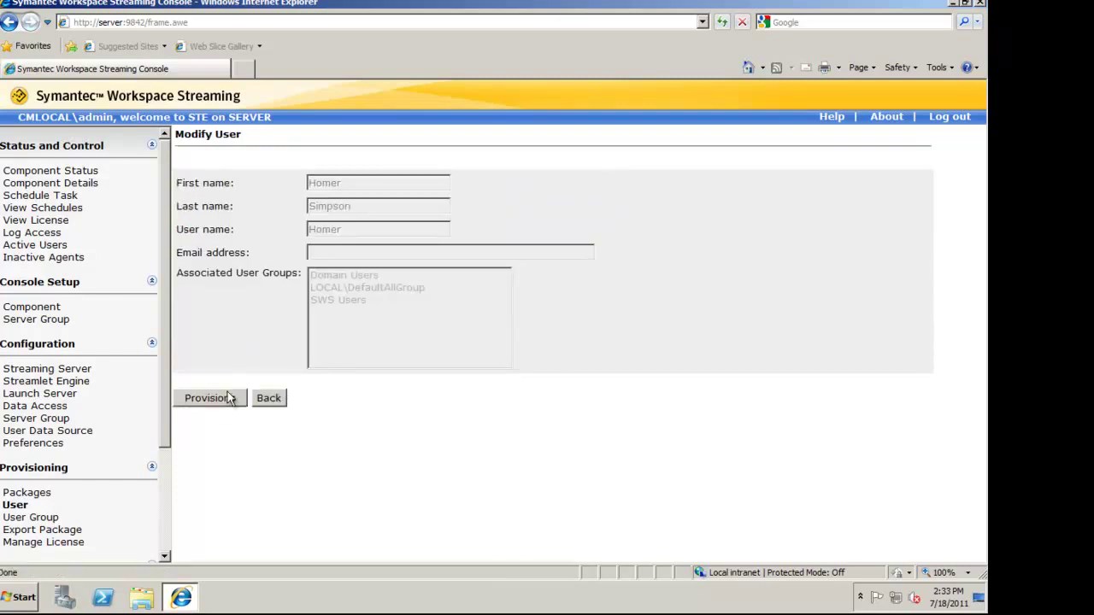
Provision WinZip Default Version to the user and save
{"action": "left_click", "coordinate": [217, 399]}
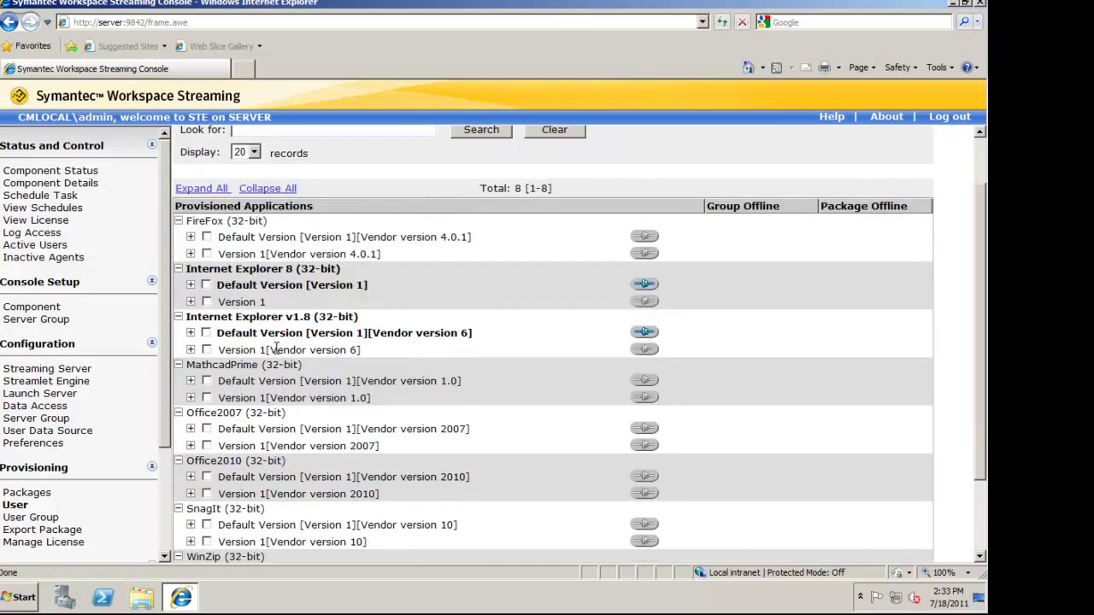
{"action": "scroll", "coordinate": [276, 346], "scroll_direction": "down", "scroll_amount": 2}
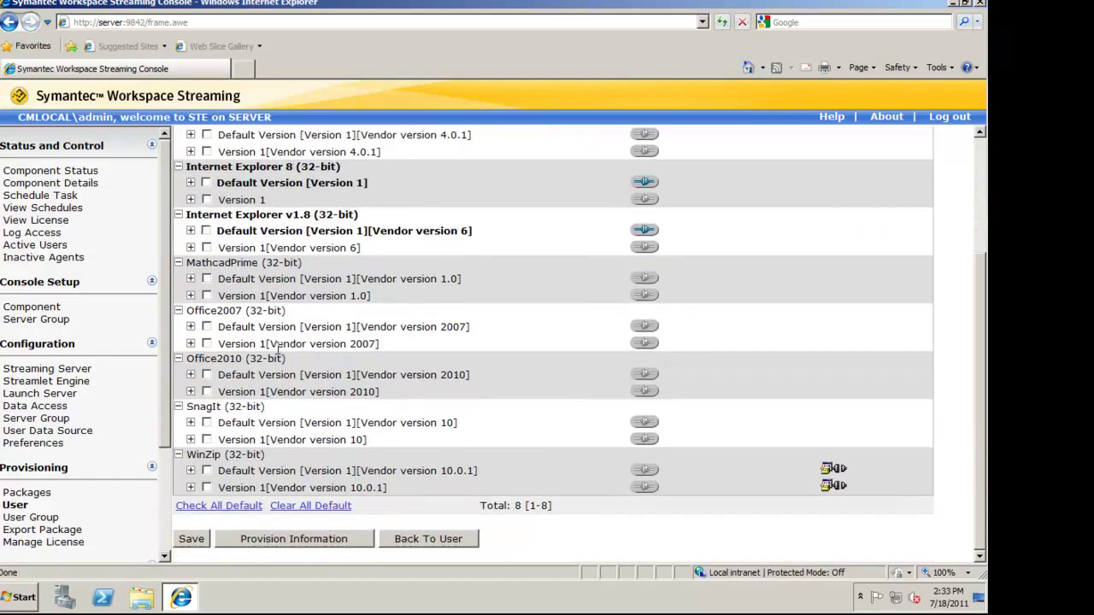
{"action": "left_click", "coordinate": [207, 471]}
{"action": "left_click", "coordinate": [193, 537]}
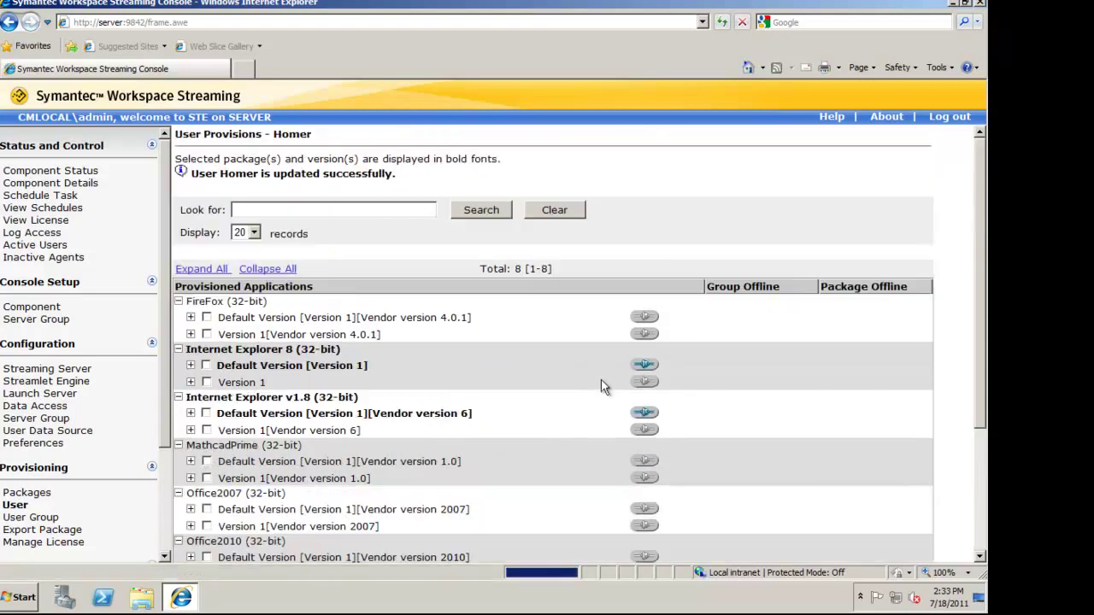
{"action": "scroll", "coordinate": [426, 404], "scroll_direction": "down", "scroll_amount": 3}
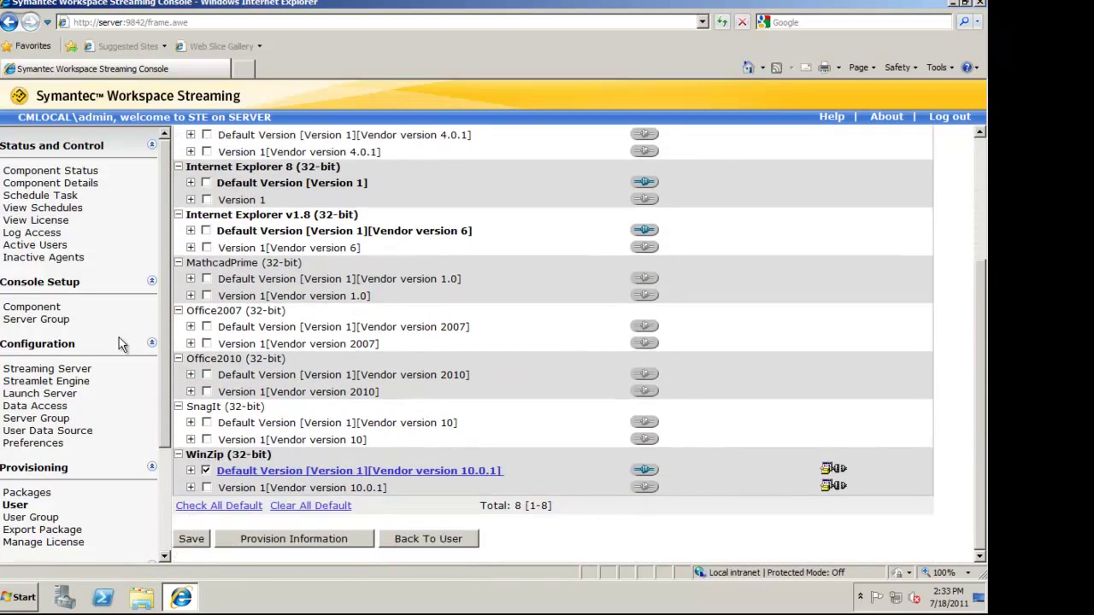
{"action": "scroll", "coordinate": [154, 486], "scroll_direction": "down", "scroll_amount": 3}
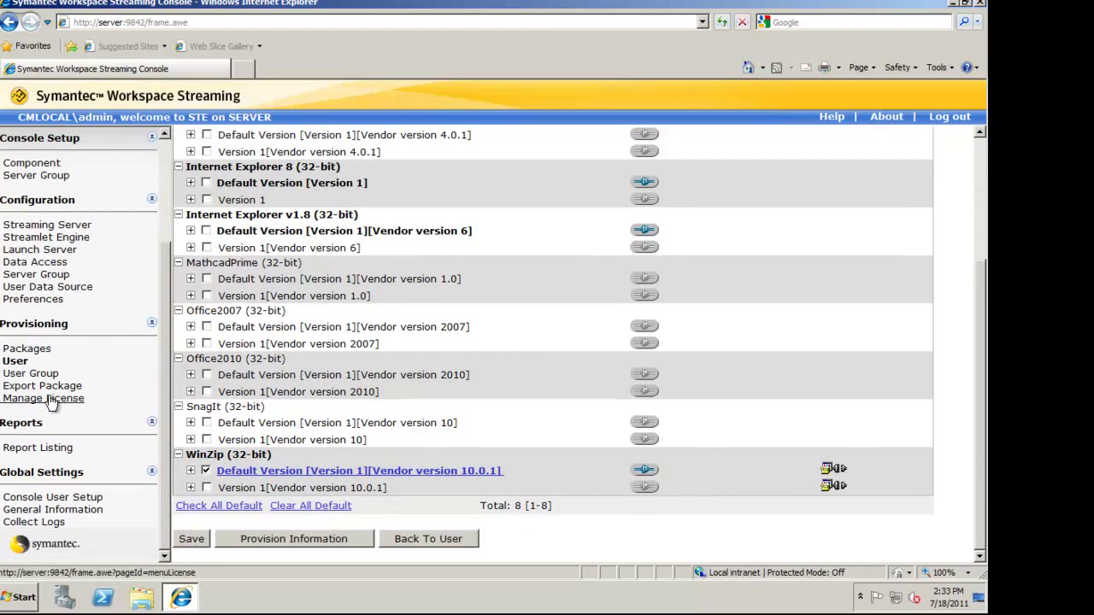
Open the WinZip license descriptor from the License Summary
{"action": "left_click", "coordinate": [48, 400]}
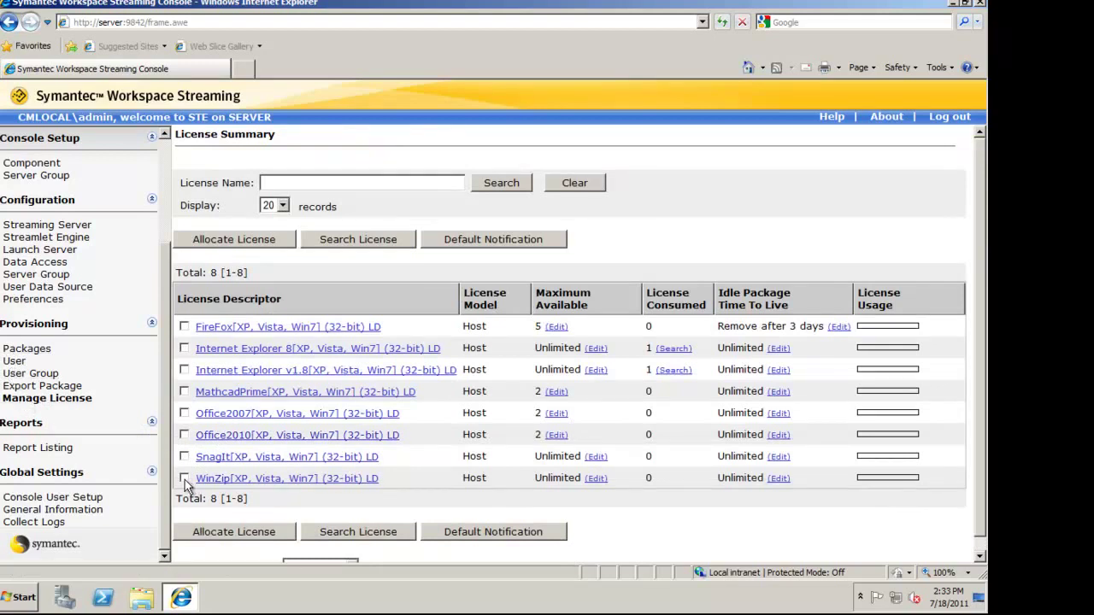
{"action": "left_click", "coordinate": [184, 478]}
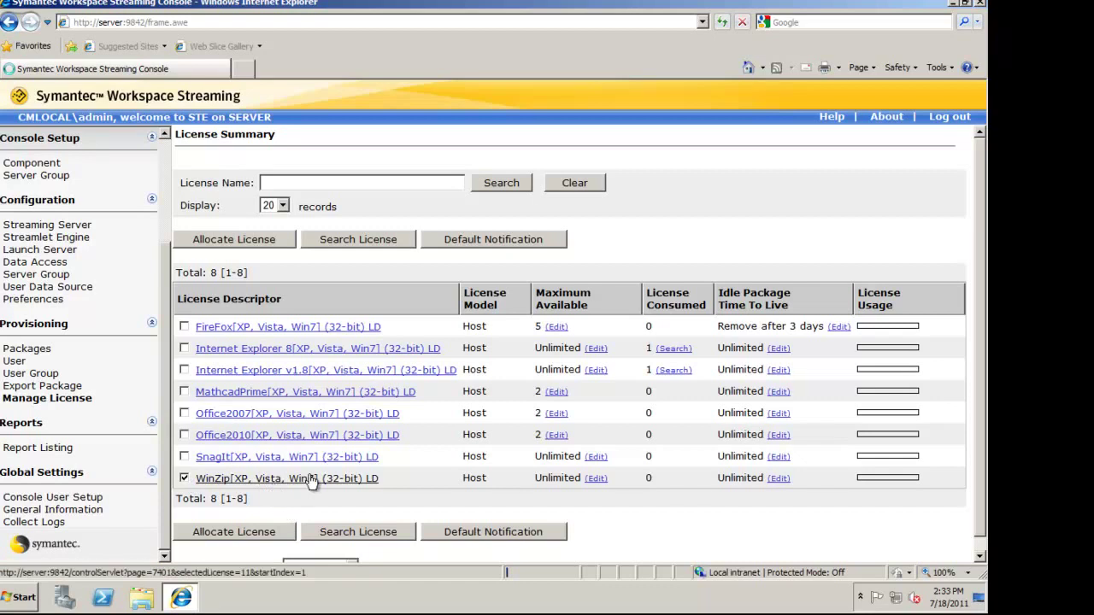
{"action": "left_click", "coordinate": [311, 480]}
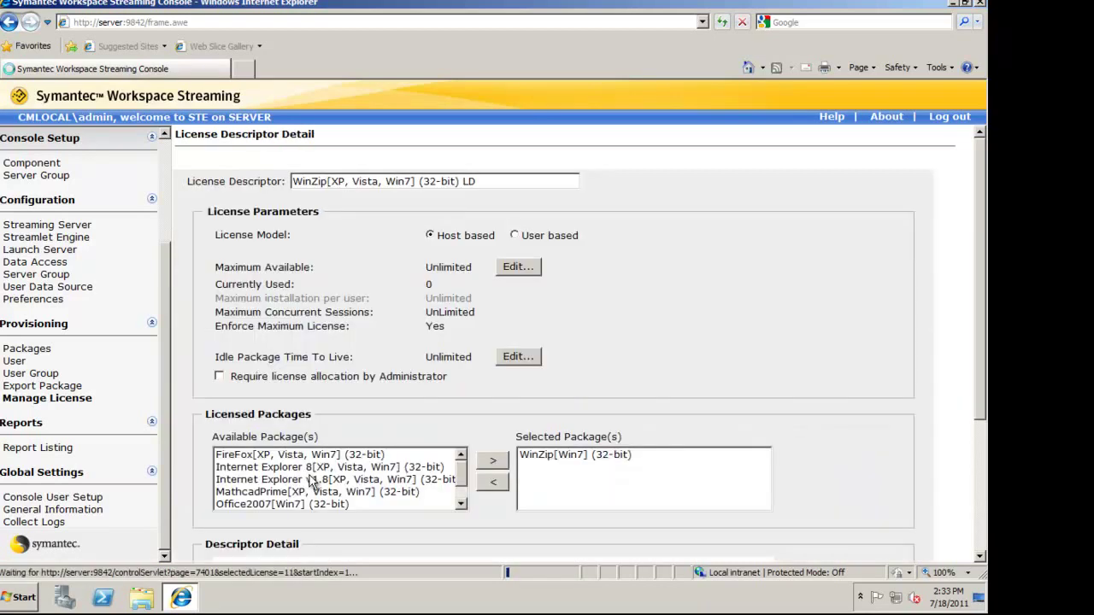
Set Maximum Available to 2 and concurrent licenses to 2, then confirm
{"action": "left_click", "coordinate": [517, 266]}
{"action": "left_click", "coordinate": [454, 168]}
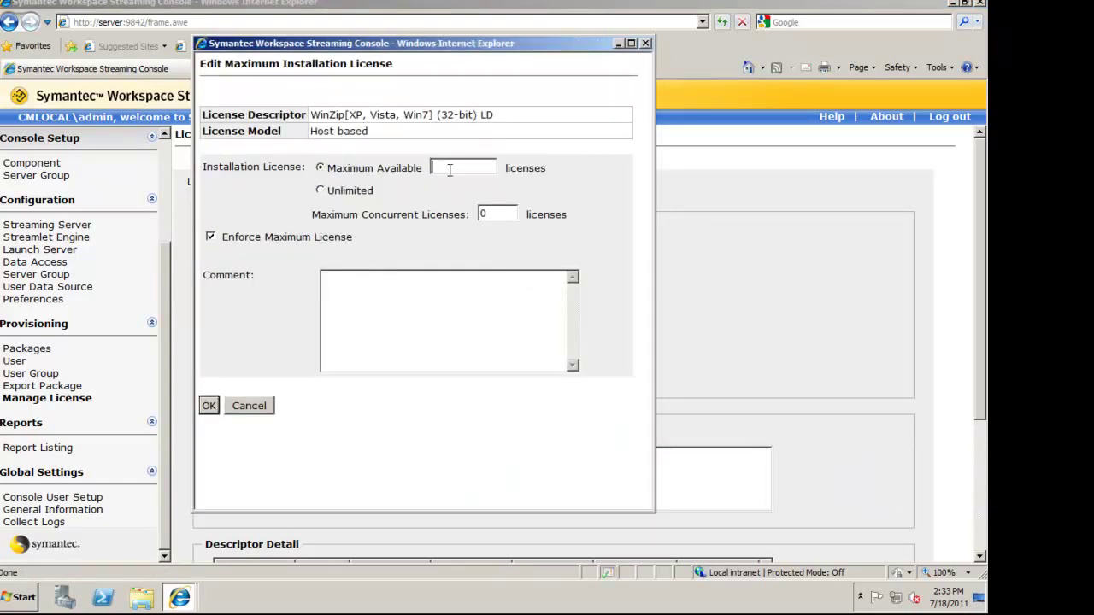
{"action": "type", "text": "2"}
{"action": "left_click", "coordinate": [471, 179]}
{"action": "type", "text": "2"}
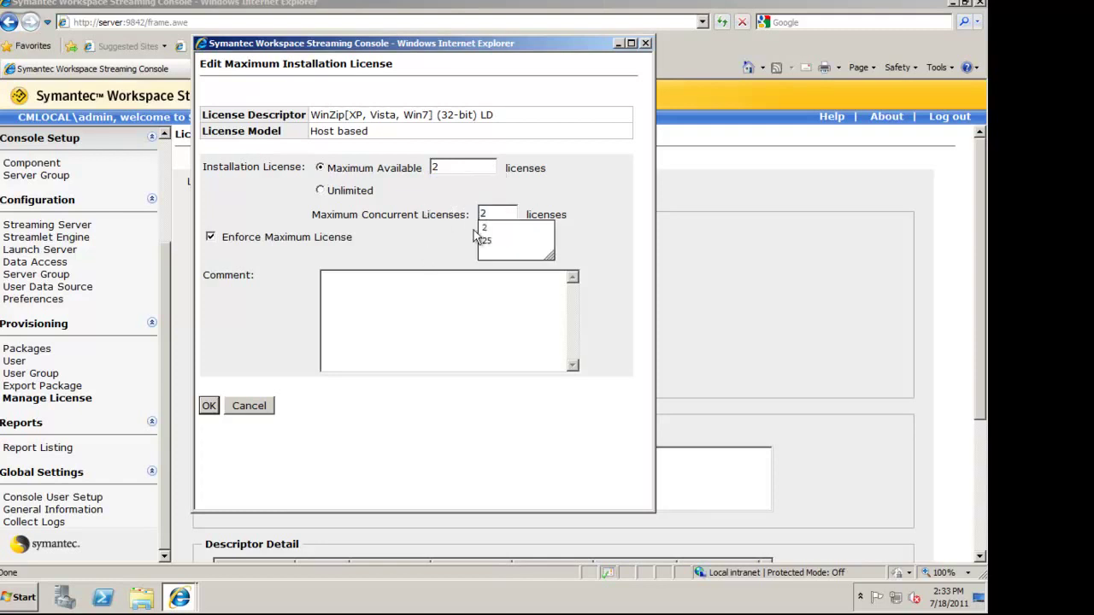
{"action": "left_click", "coordinate": [487, 224]}
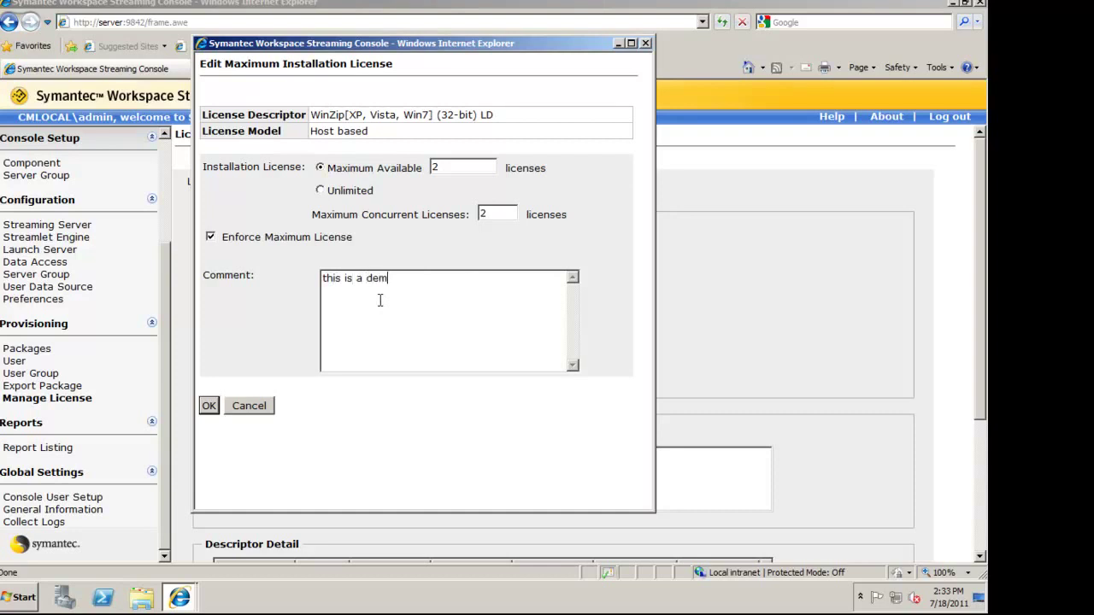
{"action": "left_click", "coordinate": [210, 405]}
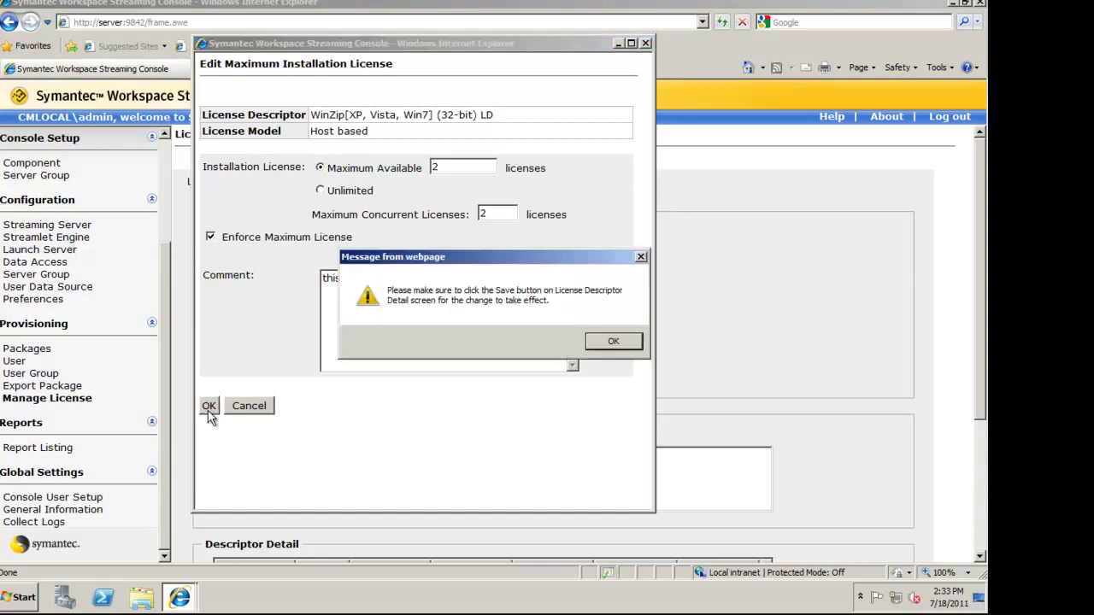
{"action": "left_click", "coordinate": [602, 342]}
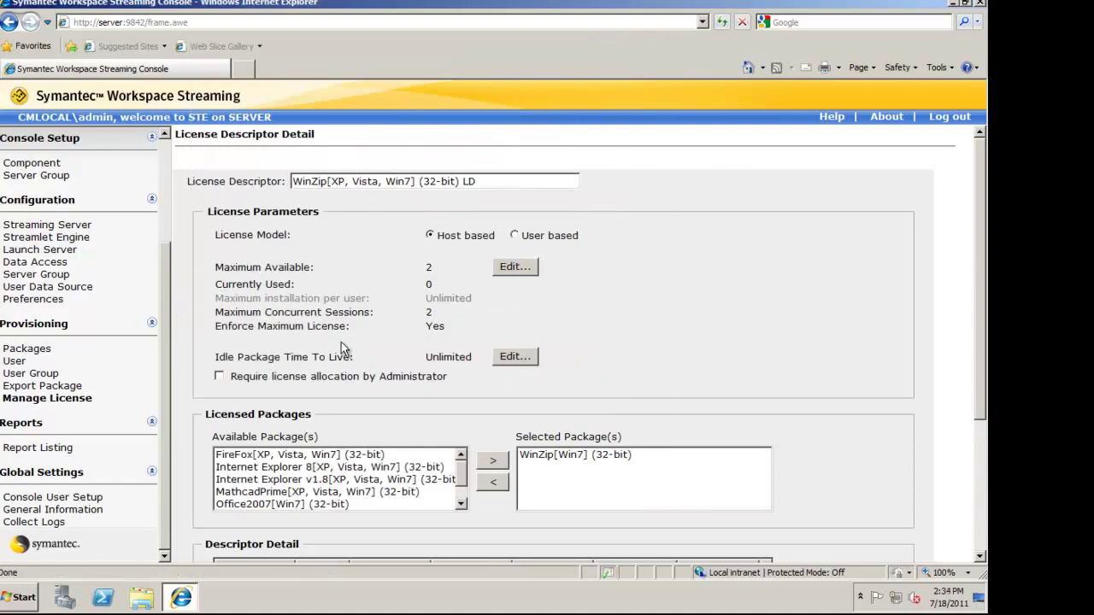
Open the descriptor detail editor to finish the license settings
{"action": "scroll", "coordinate": [341, 342], "scroll_direction": "down", "scroll_amount": 3}
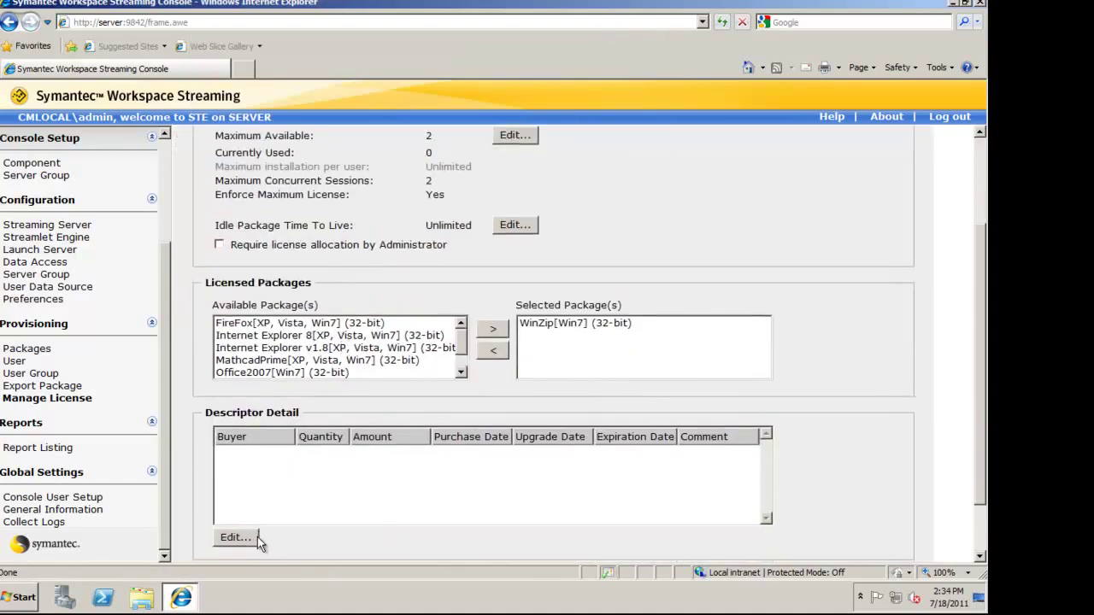
{"action": "scroll", "coordinate": [297, 522], "scroll_direction": "down", "scroll_amount": 2}
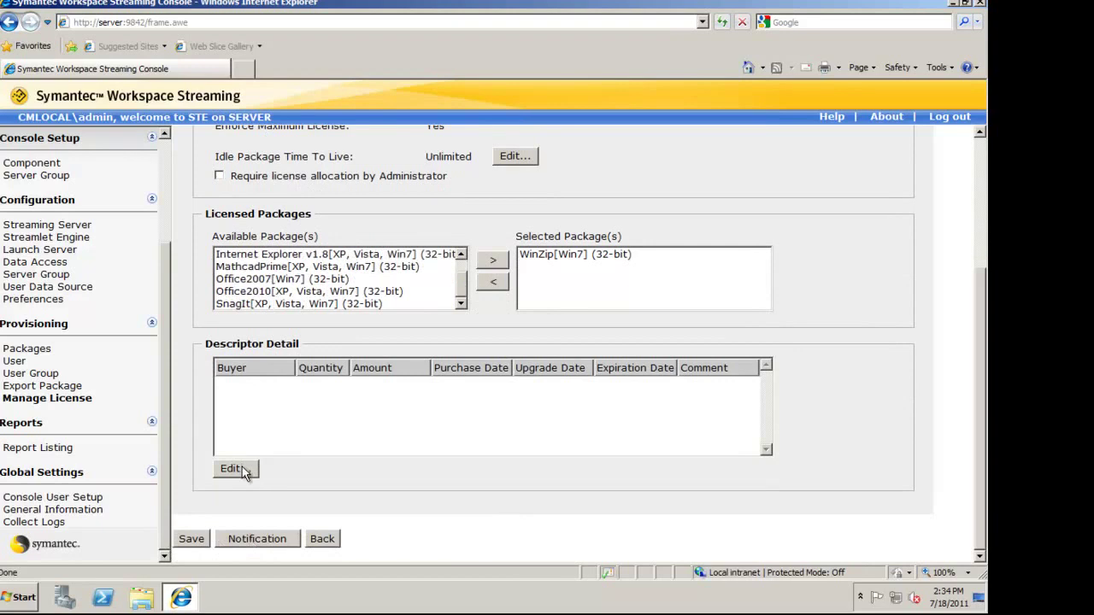
{"action": "left_click", "coordinate": [233, 469]}
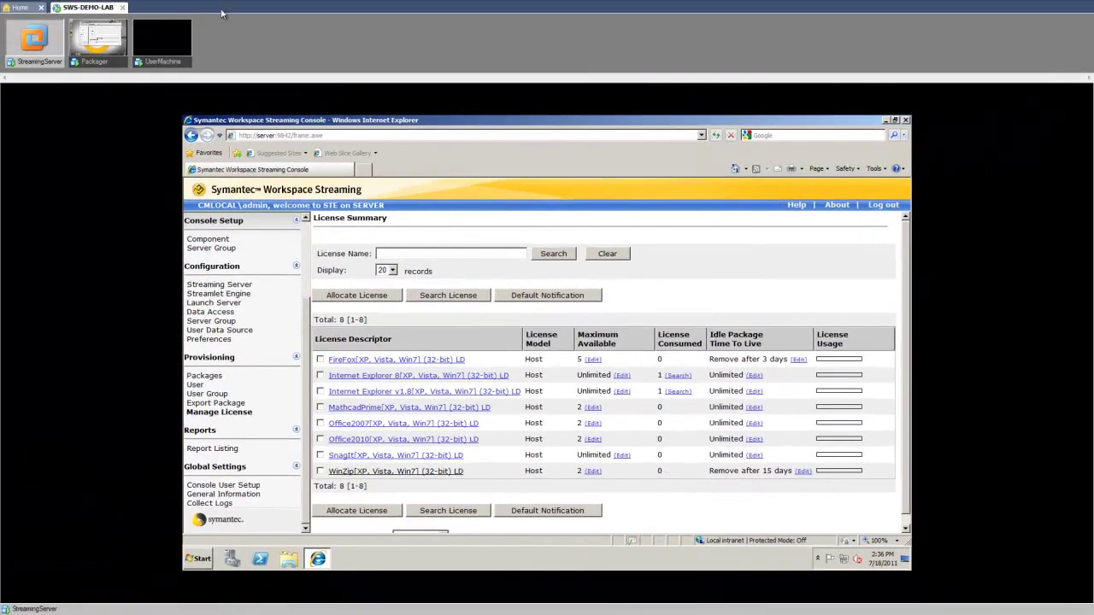
Switch to UserMachine and sign in with the demo user's password at the Ctrl+Alt+Delete prompt
{"action": "left_click", "coordinate": [171, 35]}
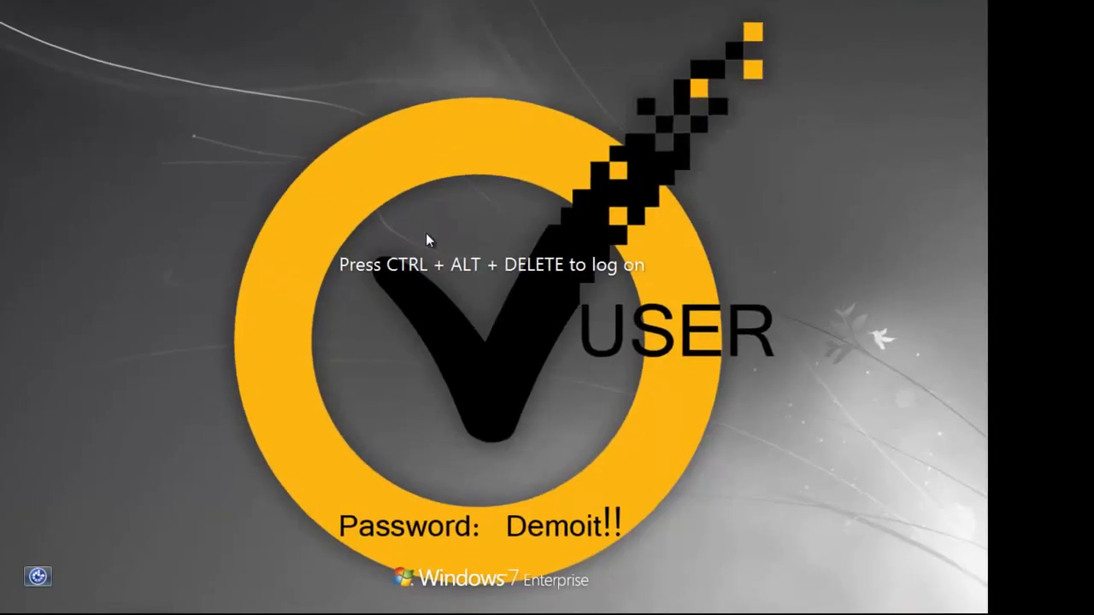
{"action": "key", "text": "ctrl+alt+Delete"}
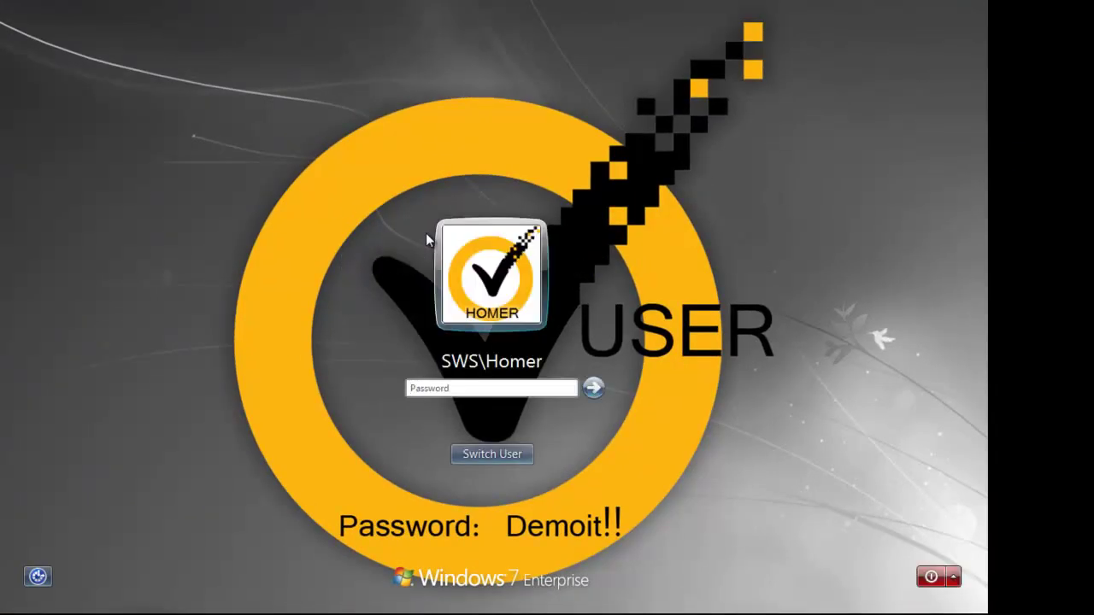
{"action": "key", "text": "Return"}
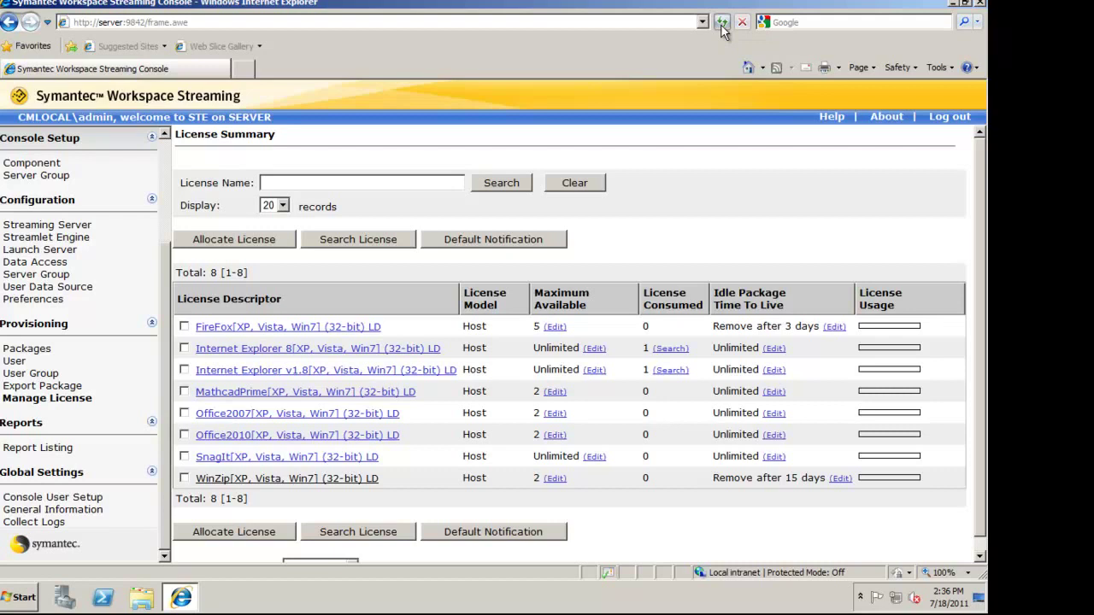
Launch WinZip from the desktop as the Evaluation Version, close Tip of the Day, and return to StreamingServer
{"action": "left_click", "coordinate": [720, 24]}
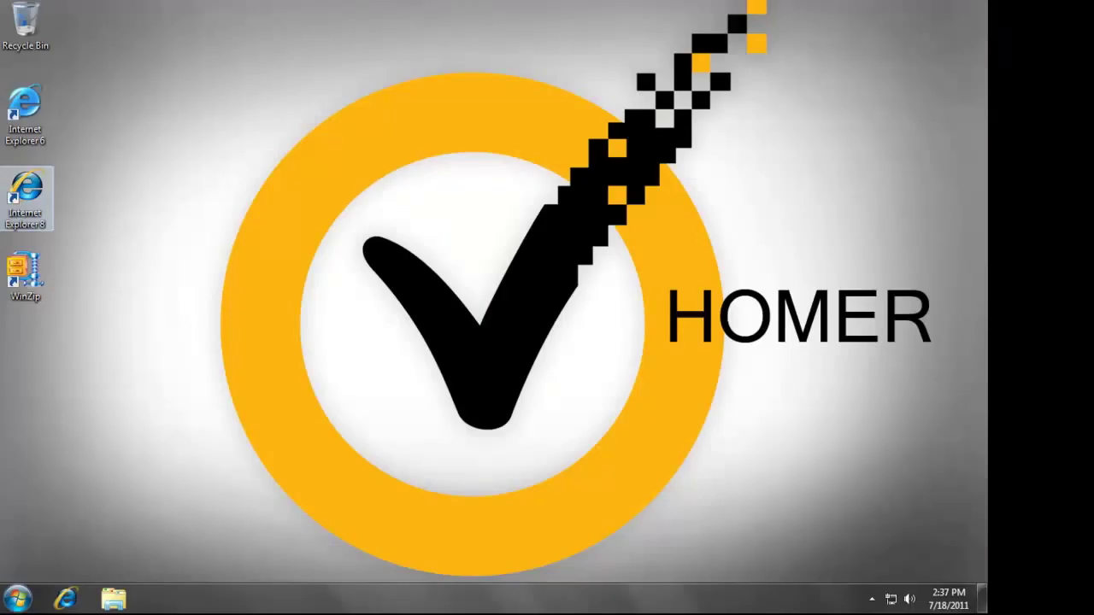
{"action": "left_click", "coordinate": [34, 275]}
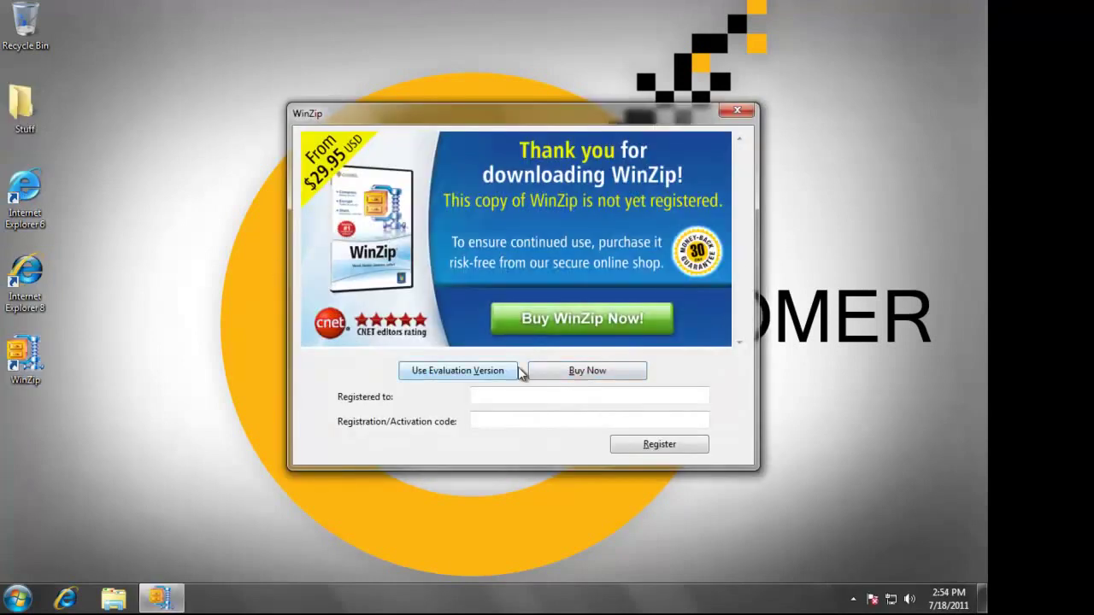
{"action": "left_click", "coordinate": [484, 371]}
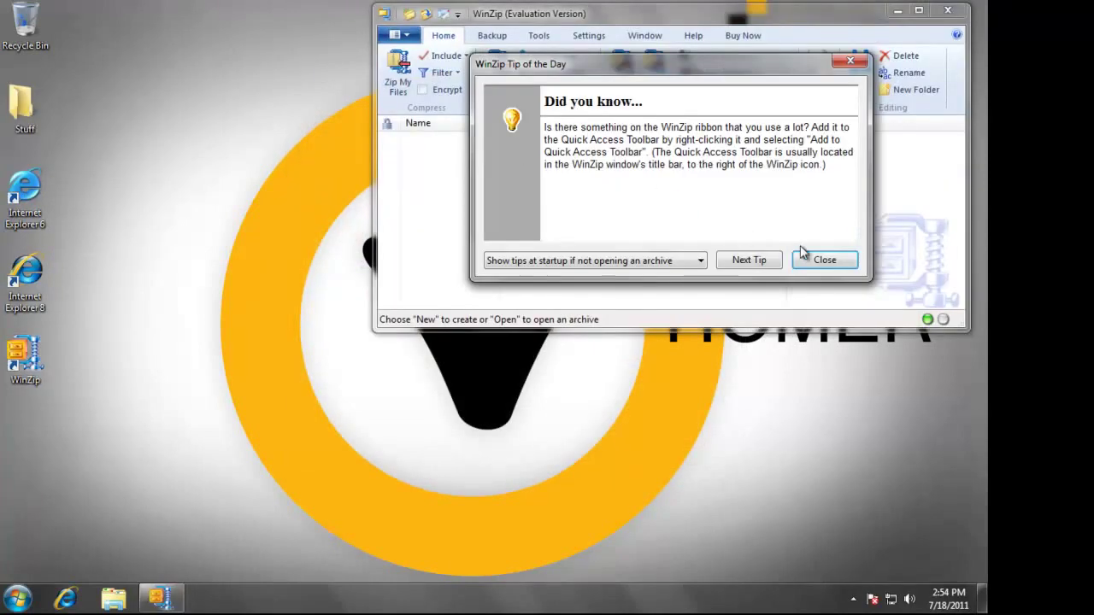
{"action": "left_click", "coordinate": [813, 257]}
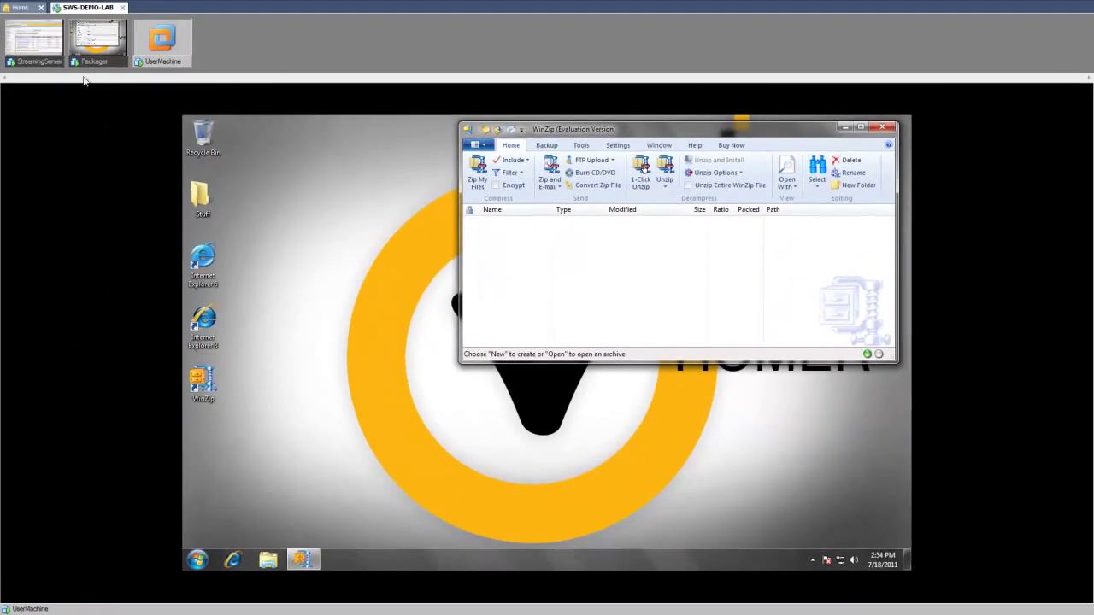
{"action": "left_click", "coordinate": [44, 42]}
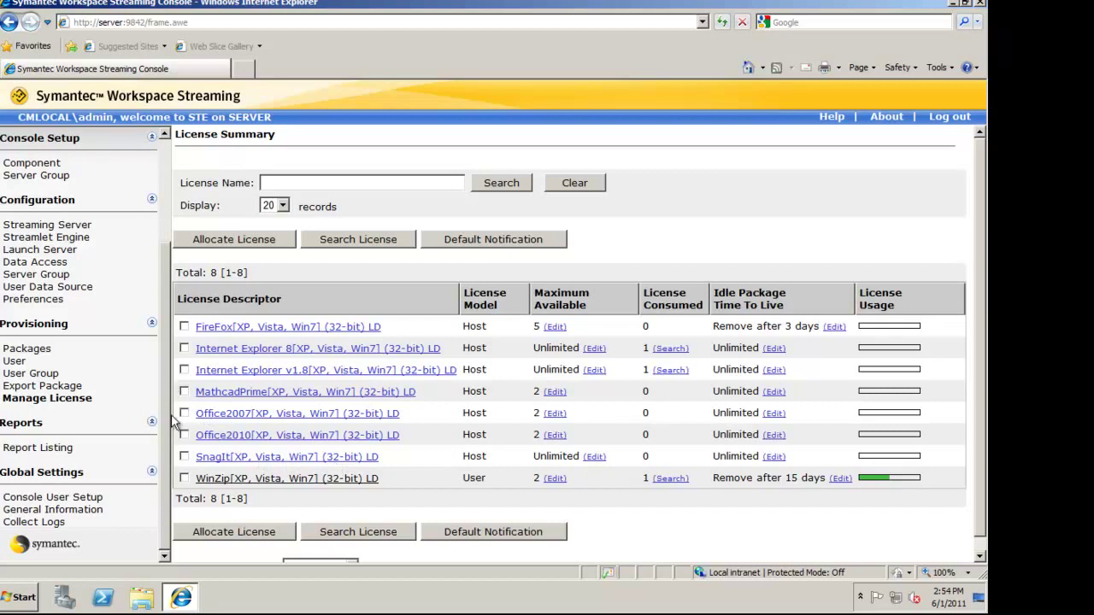
Open Application Provisions Report parameters with HTML Viewer output, then go to Packages
{"action": "left_click", "coordinate": [38, 446]}
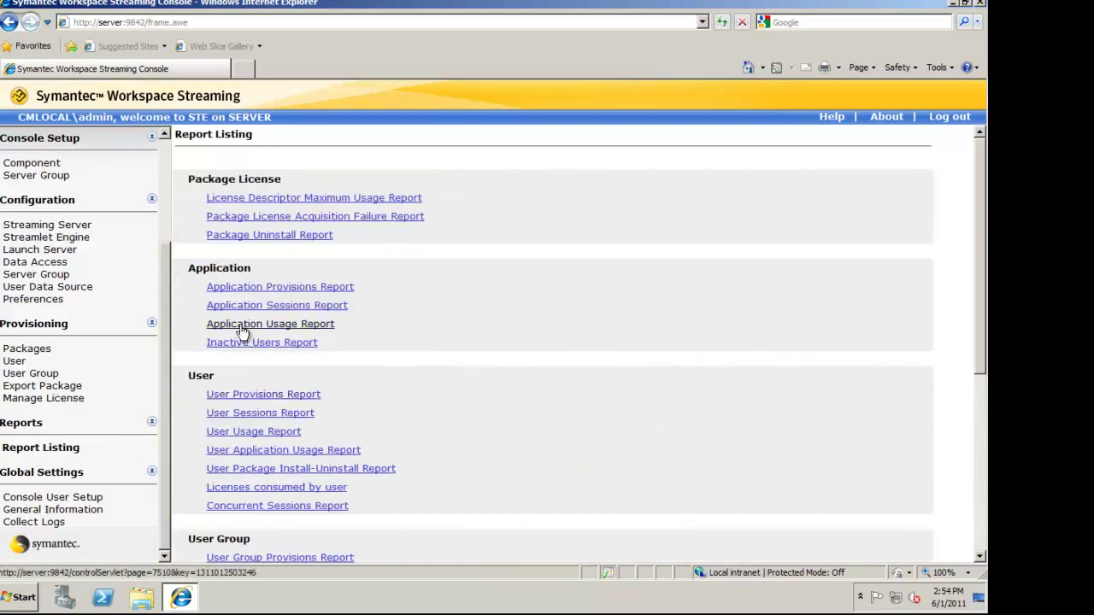
{"action": "left_click", "coordinate": [276, 288]}
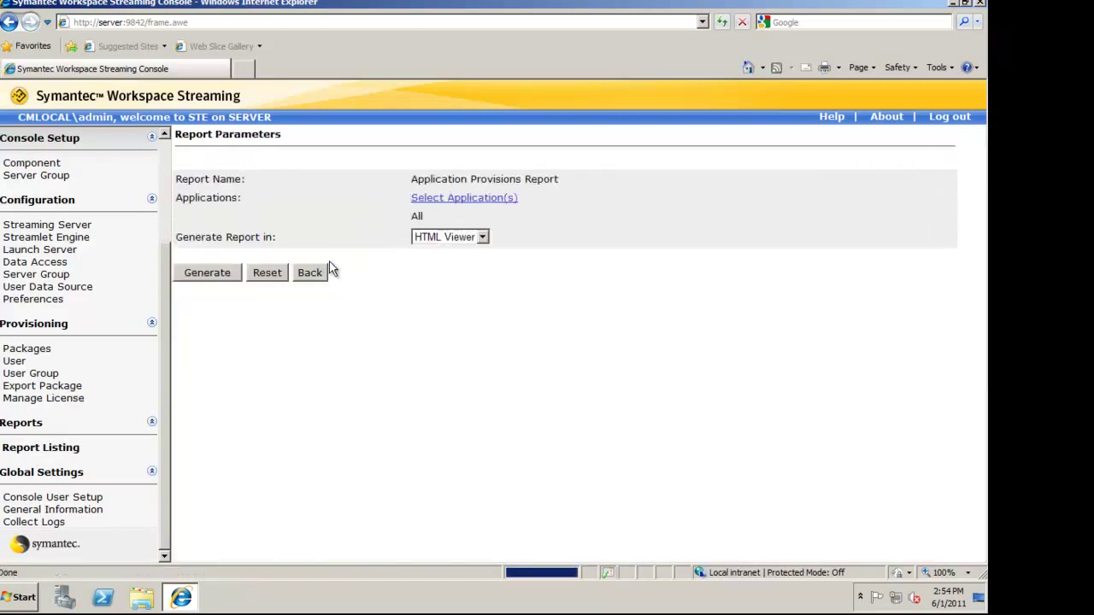
{"action": "left_click", "coordinate": [476, 238]}
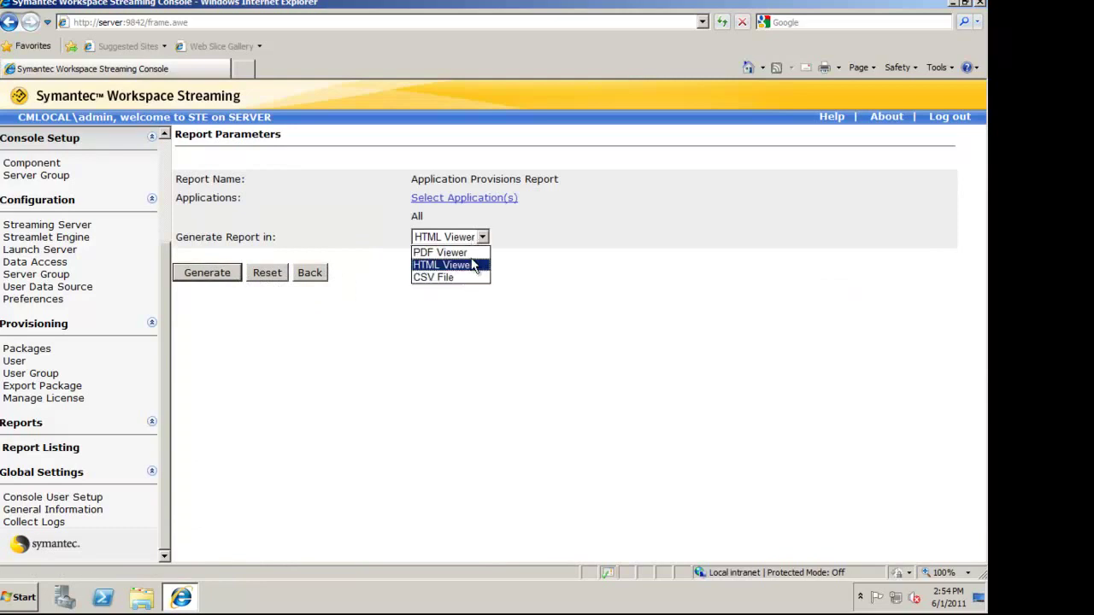
{"action": "left_click", "coordinate": [623, 305]}
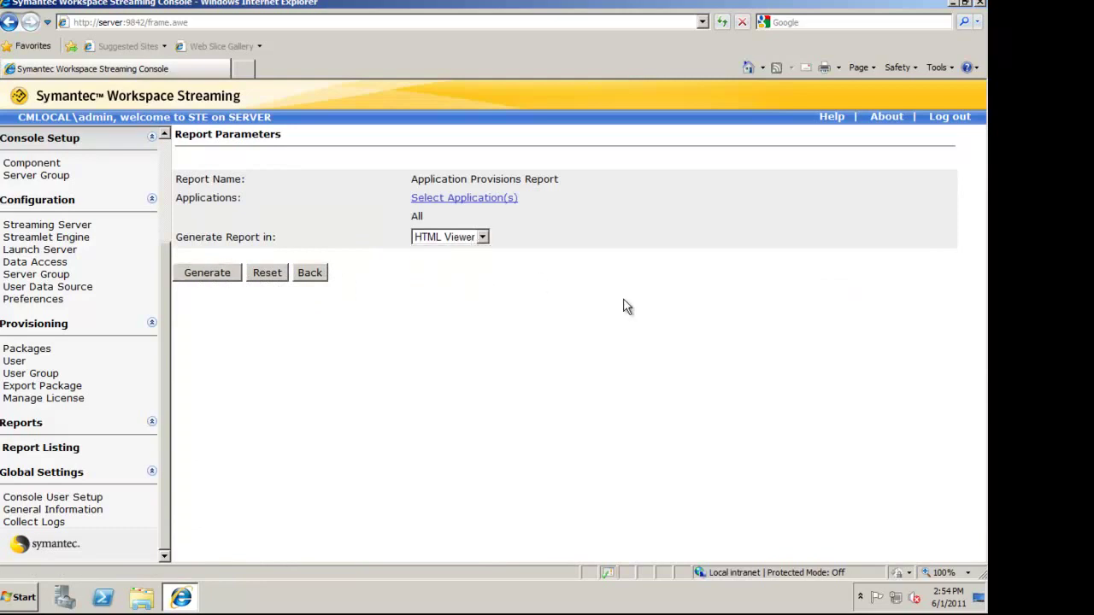
{"action": "left_click", "coordinate": [26, 352]}
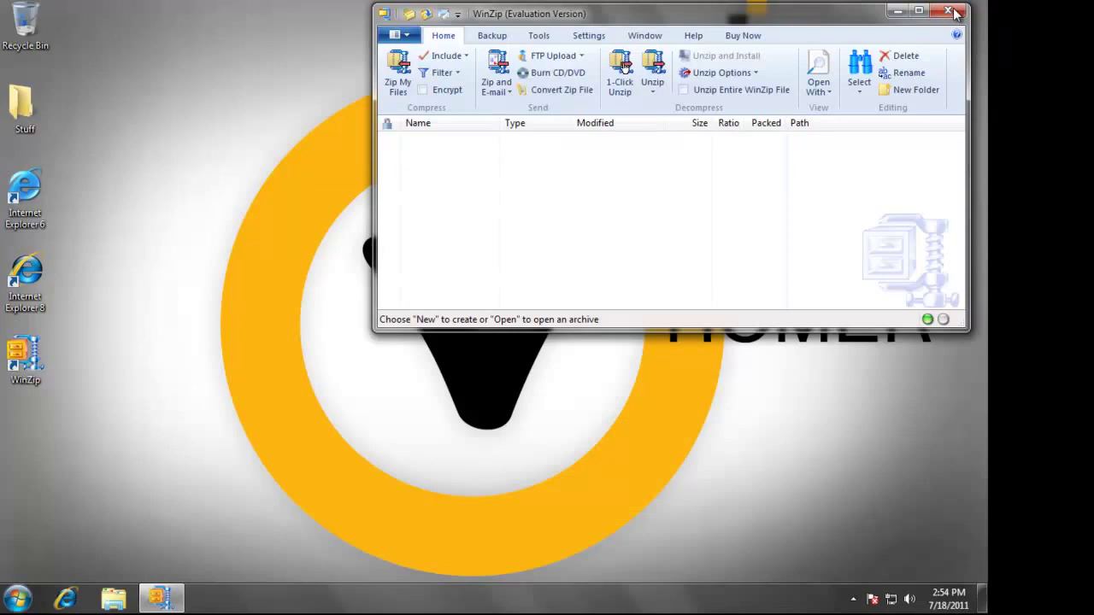
Close WinZip and open the Workspace Streaming Agent window from the system tray
{"action": "left_click", "coordinate": [950, 11]}
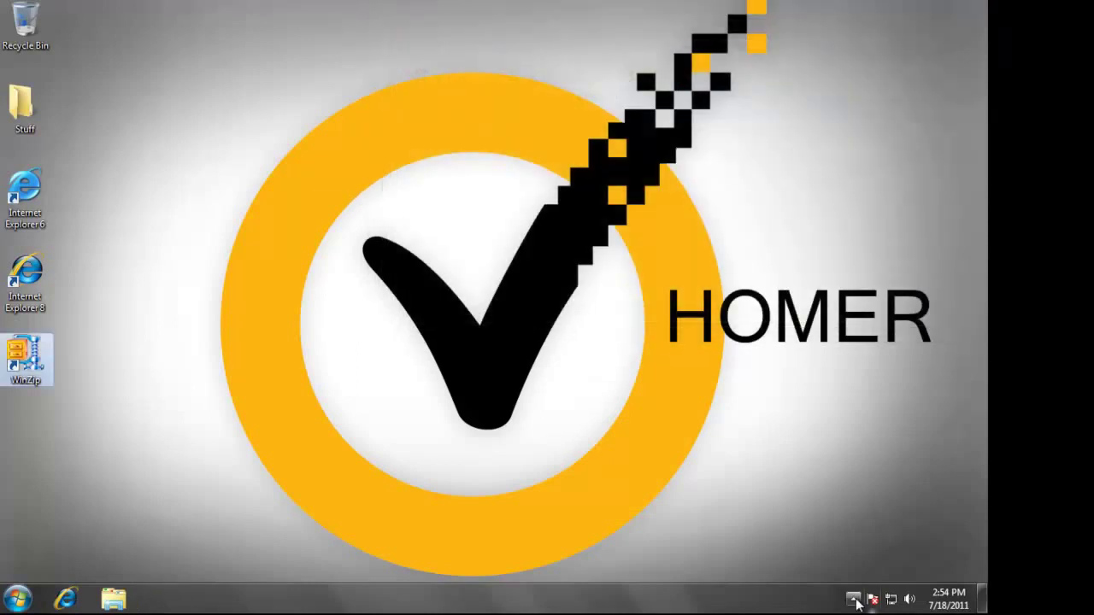
{"action": "left_click", "coordinate": [853, 598]}
{"action": "double_click", "coordinate": [876, 519]}
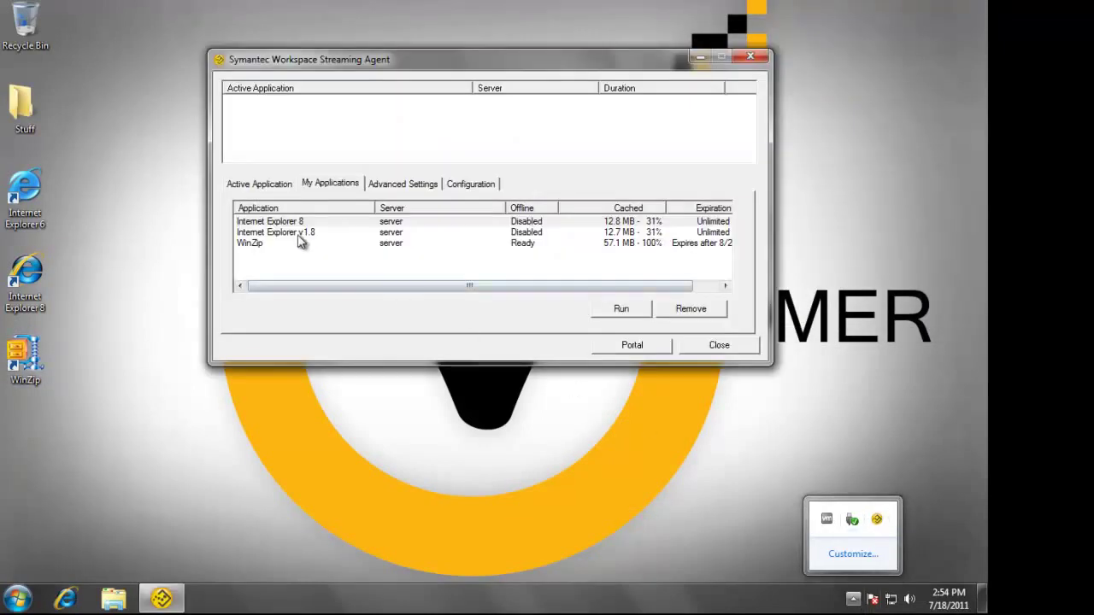
Reset WinZip and remove it from the local cache, confirming the removal
{"action": "right_click", "coordinate": [266, 244]}
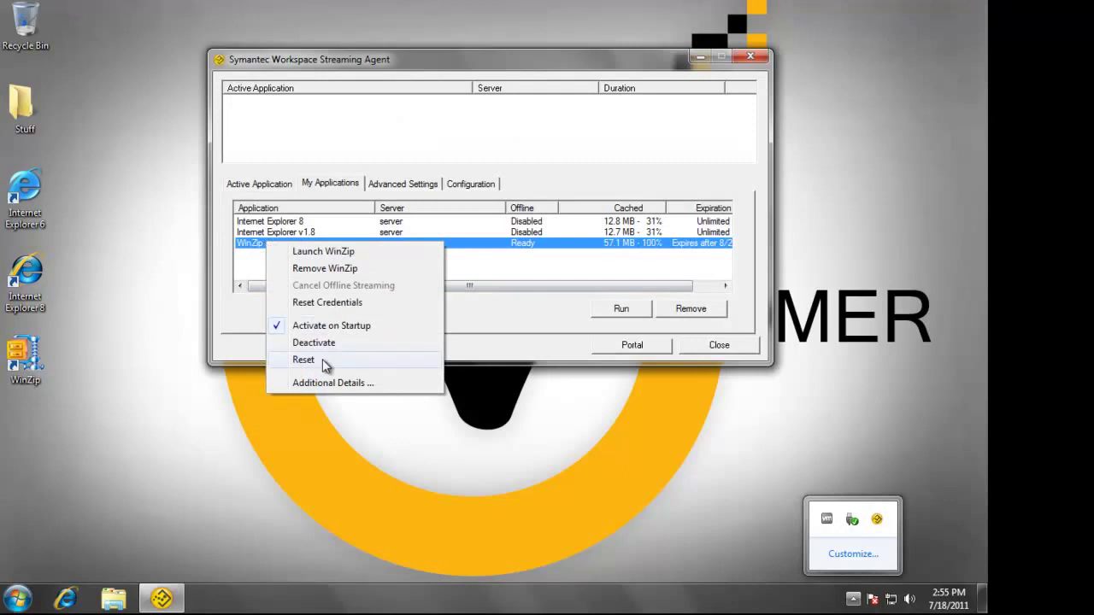
{"action": "left_click", "coordinate": [322, 359]}
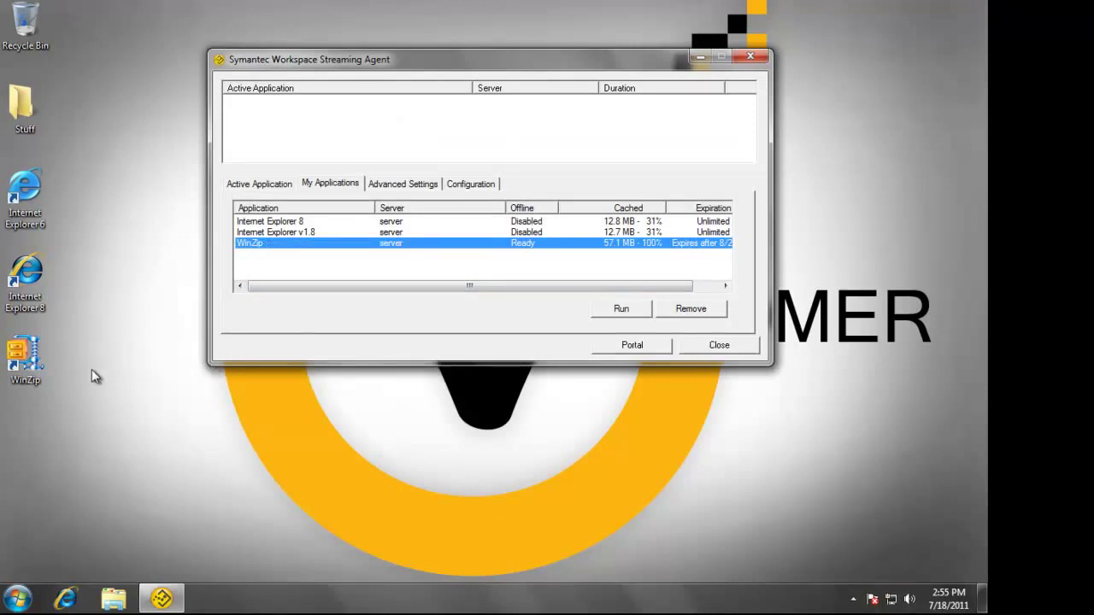
{"action": "left_click", "coordinate": [689, 311]}
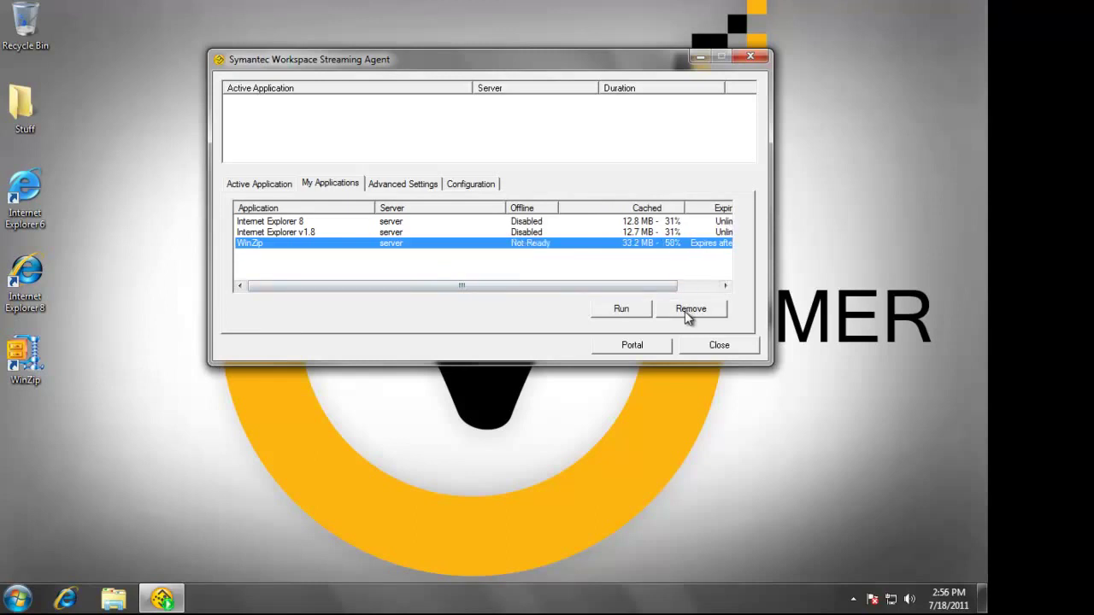
{"action": "left_click", "coordinate": [689, 312]}
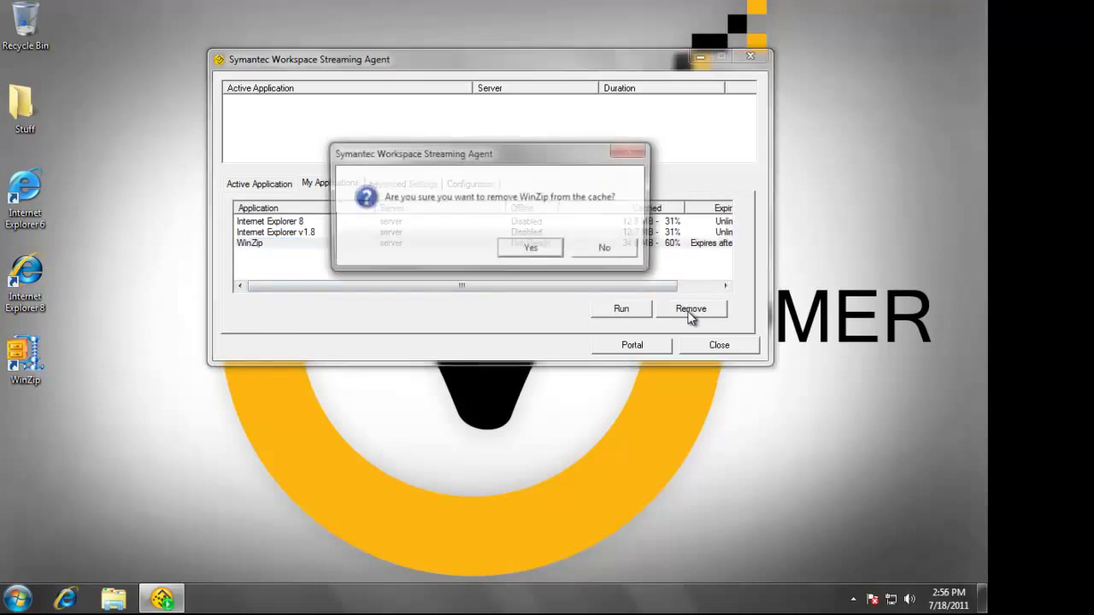
{"action": "left_click", "coordinate": [529, 250]}
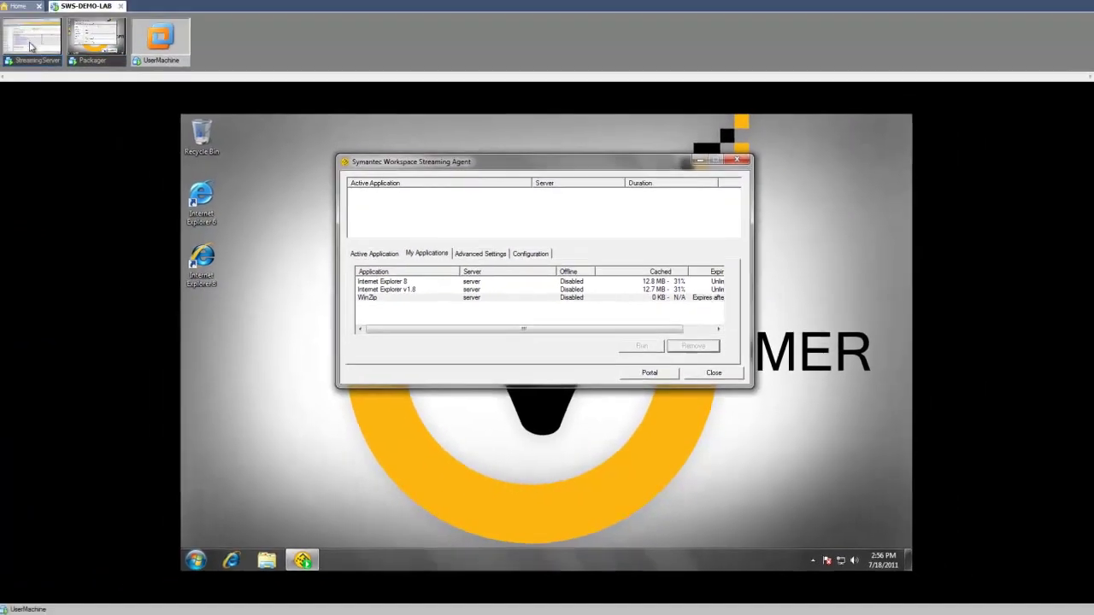
On the server, set the WinZip package version to Pre-cache Icon and save its settings
{"action": "left_click", "coordinate": [30, 46]}
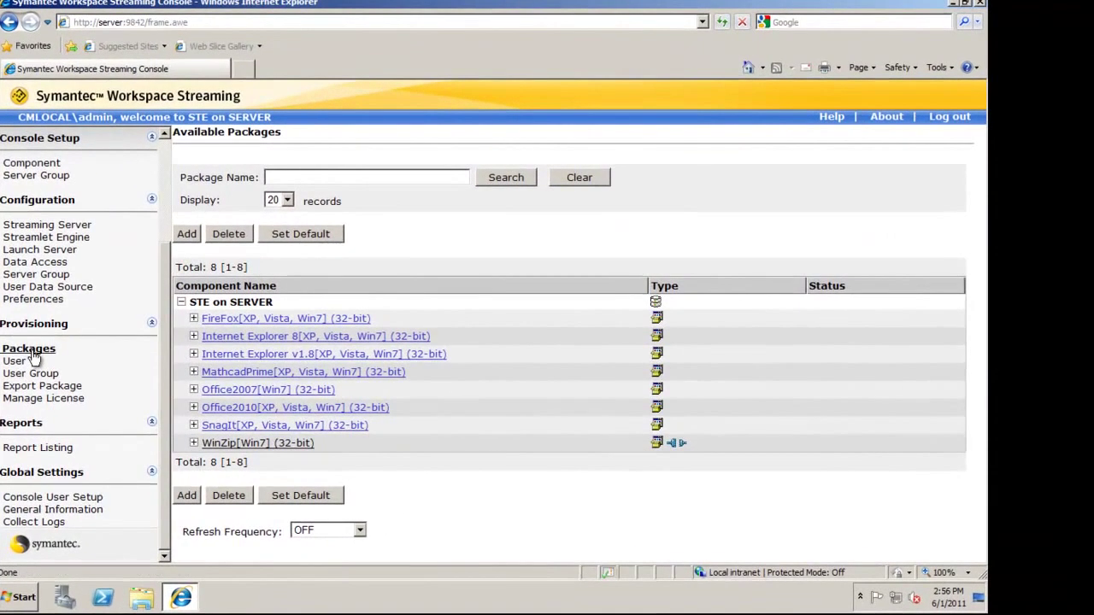
{"action": "left_click", "coordinate": [194, 442]}
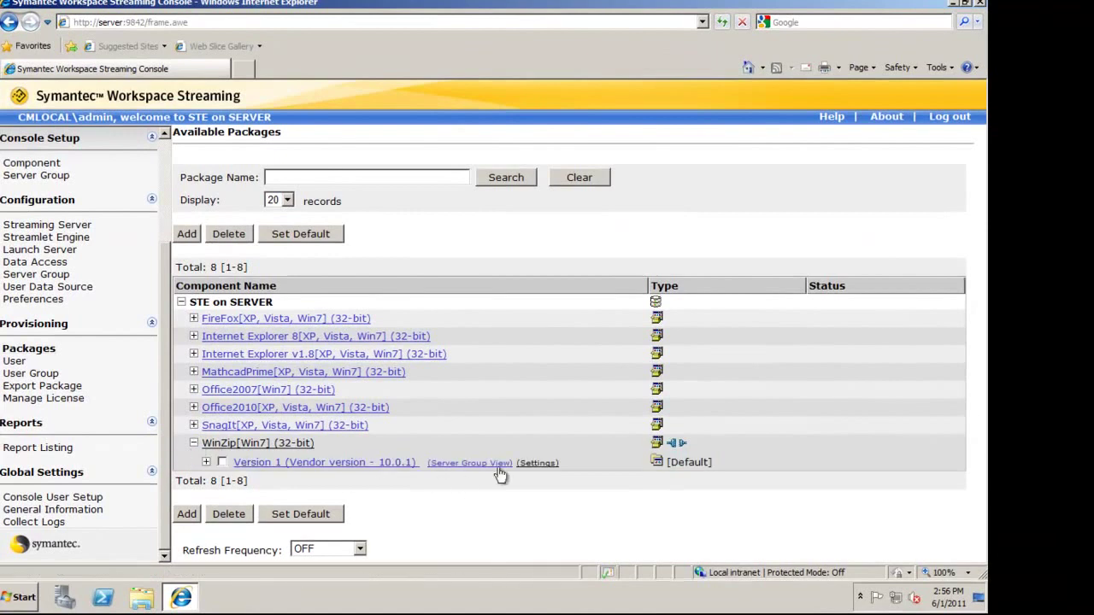
{"action": "left_click", "coordinate": [534, 464]}
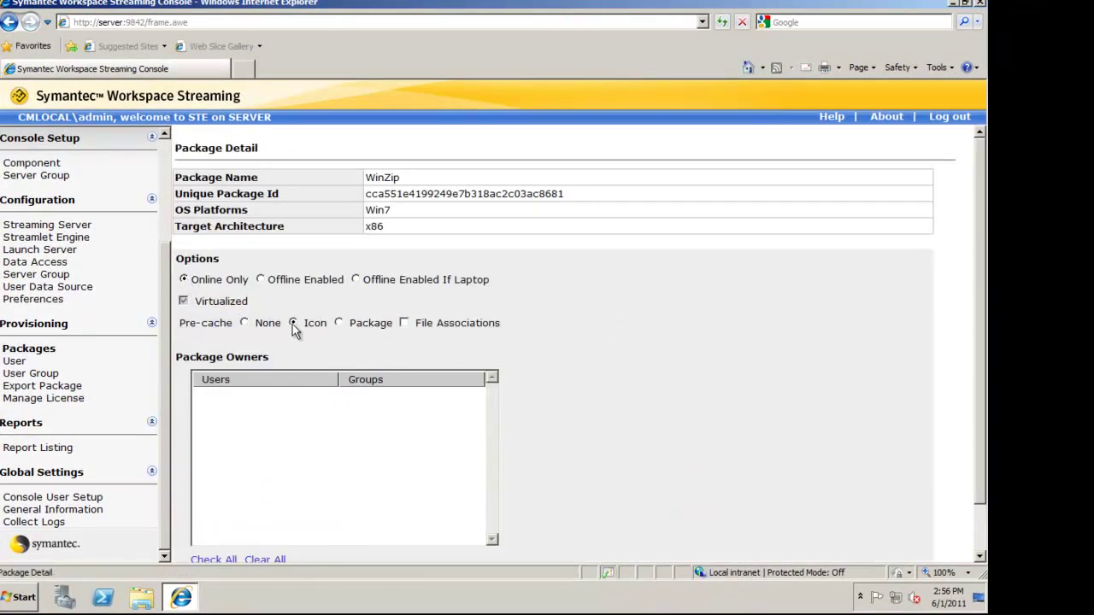
{"action": "scroll", "coordinate": [537, 394], "scroll_direction": "down", "scroll_amount": 2}
{"action": "left_click", "coordinate": [194, 535]}
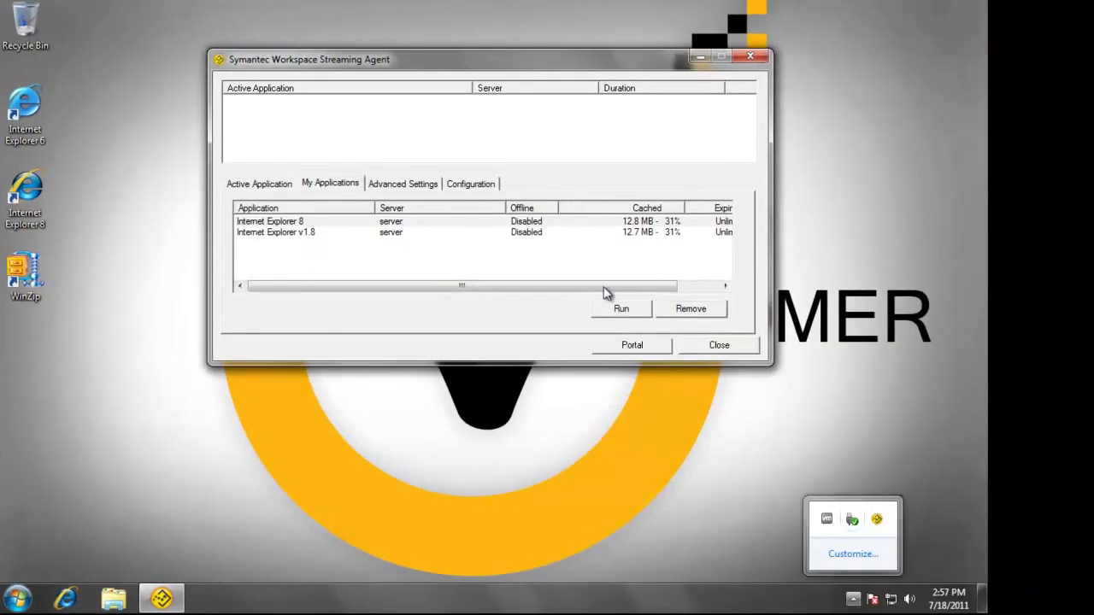
Launch WinZip from its desktop shortcut in evaluation mode, skip the tip, and arrange the WinZip and agent windows
{"action": "left_click", "coordinate": [24, 278]}
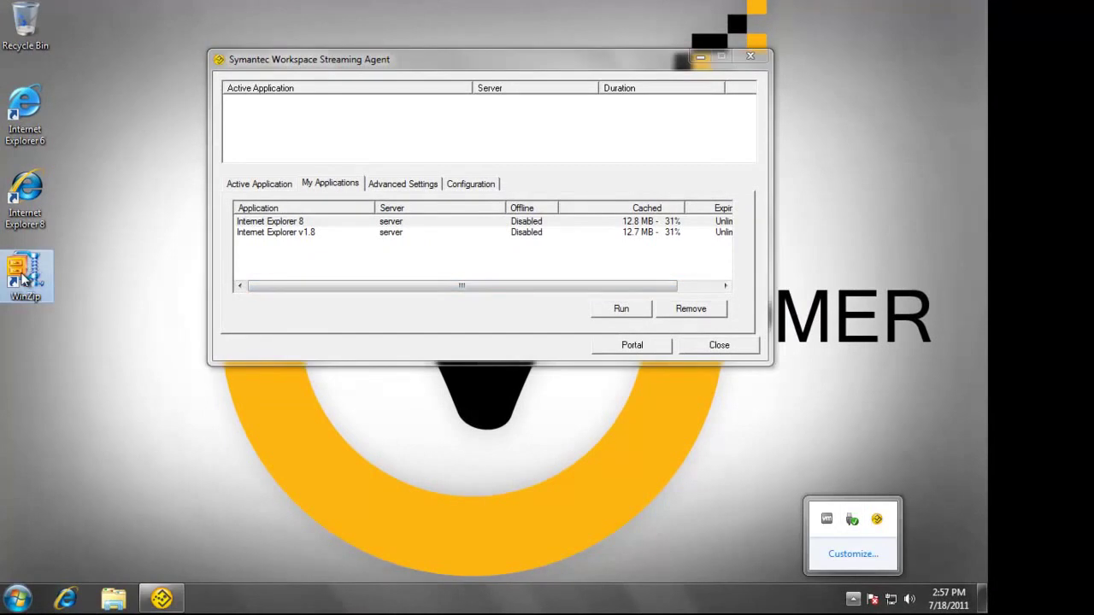
{"action": "double_click", "coordinate": [24, 277]}
{"action": "left_click_drag", "start_coordinate": [500, 249], "coordinate": [504, 334]}
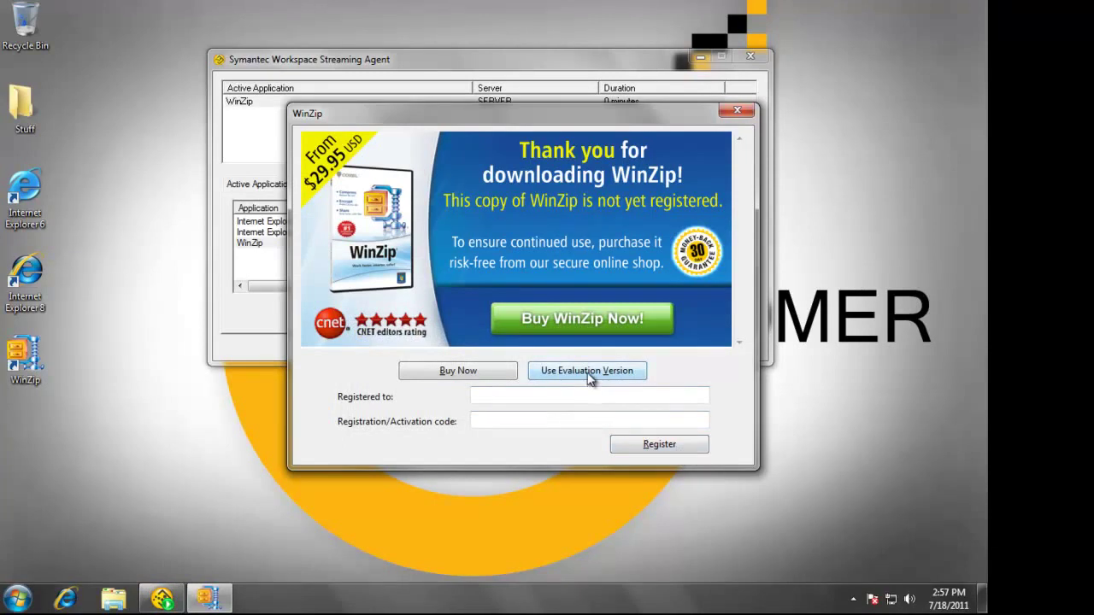
{"action": "left_click", "coordinate": [587, 371]}
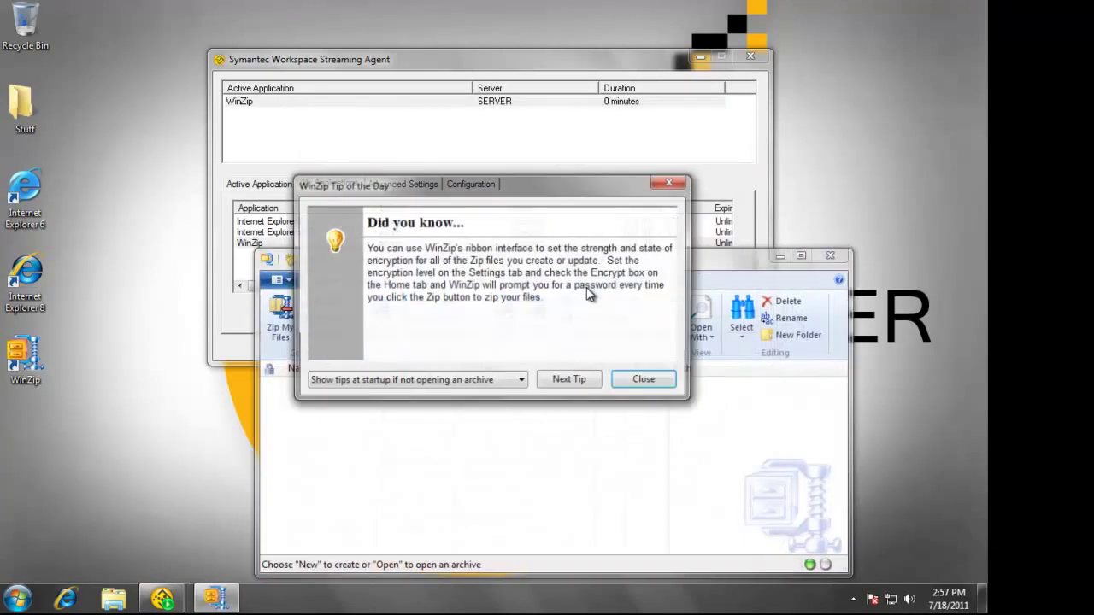
{"action": "left_click", "coordinate": [644, 380]}
{"action": "left_click_drag", "start_coordinate": [629, 273], "coordinate": [530, 285]}
{"action": "left_click_drag", "start_coordinate": [582, 59], "coordinate": [754, 10]}
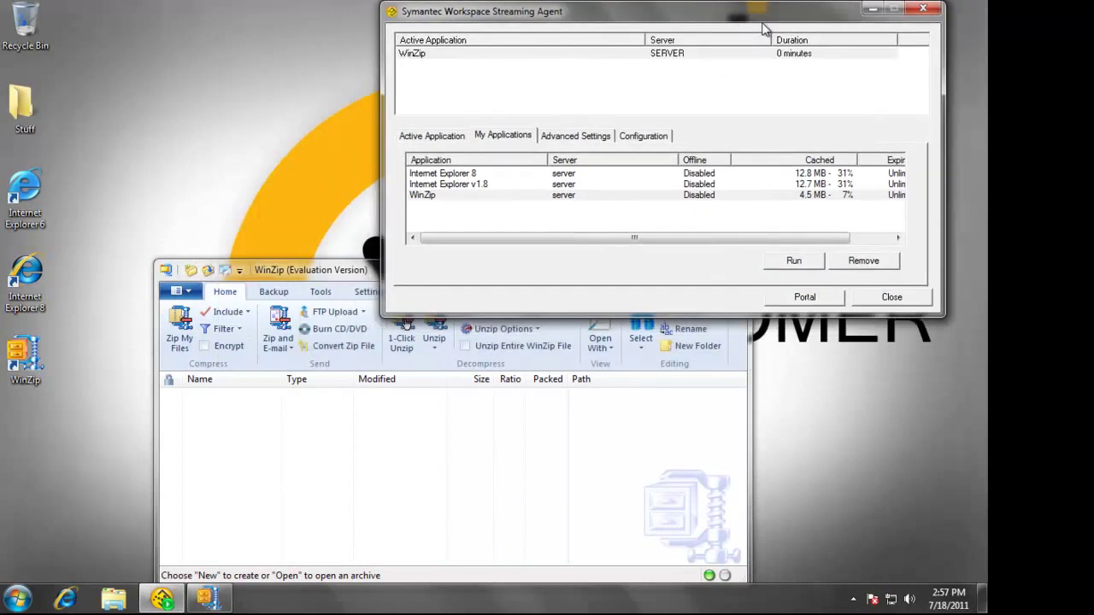
{"action": "left_click", "coordinate": [595, 409]}
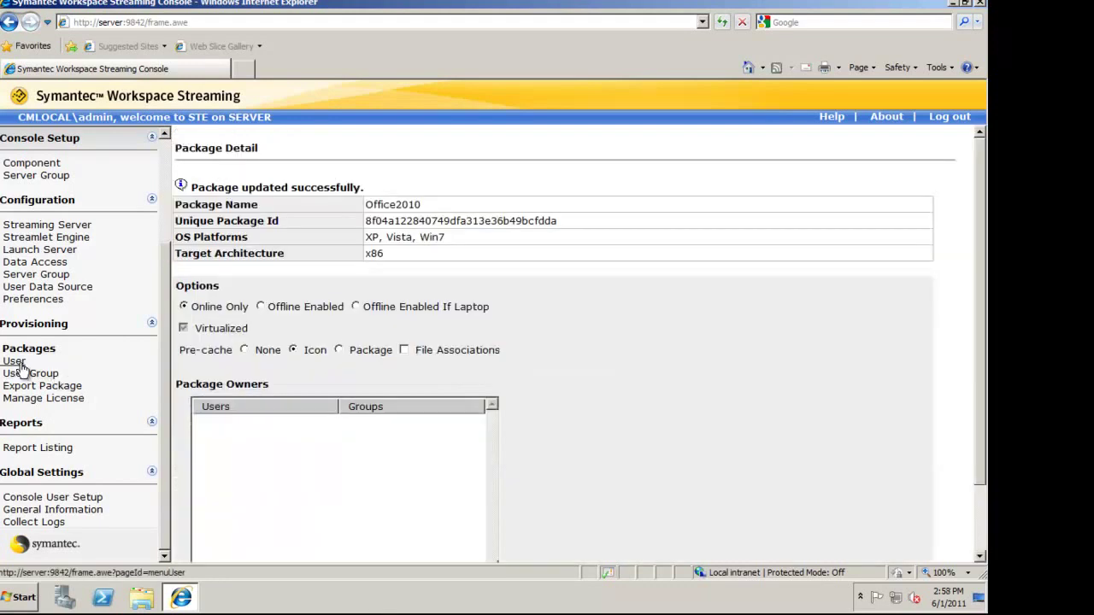
Search for the demo user and open their application provisions
{"action": "left_click", "coordinate": [17, 362]}
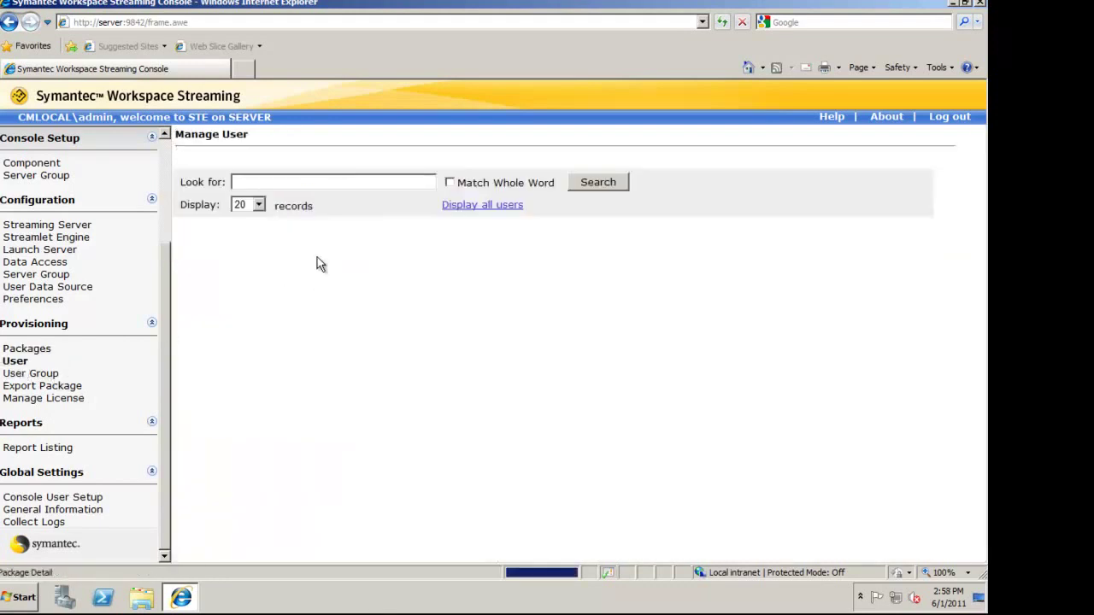
{"action": "left_click", "coordinate": [329, 181]}
{"action": "type", "text": "homer"}
{"action": "key", "text": "Return"}
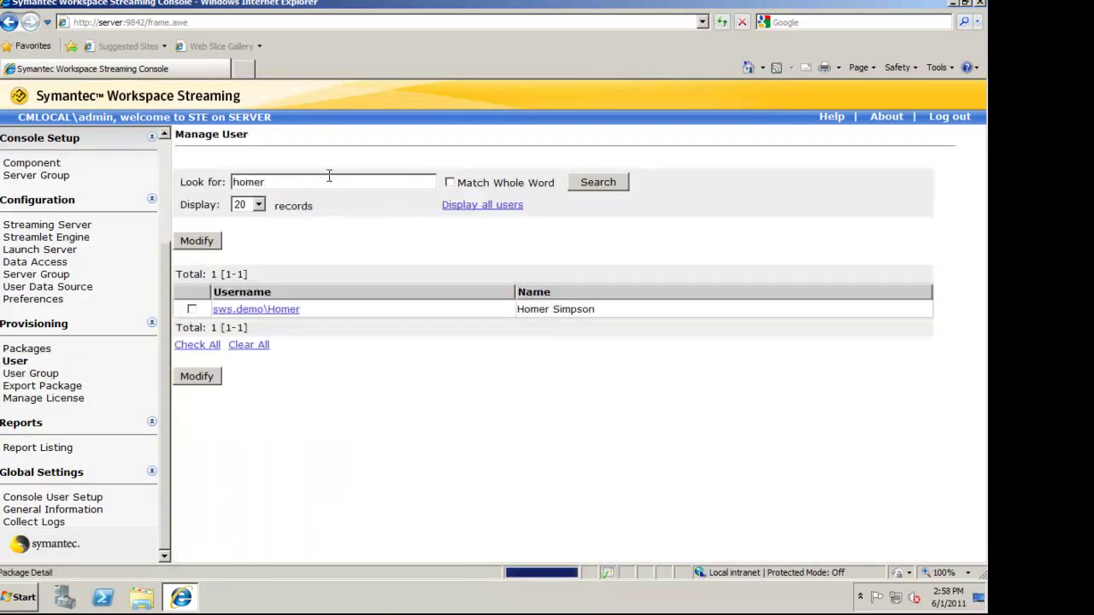
{"action": "left_click", "coordinate": [192, 308]}
{"action": "left_click", "coordinate": [197, 376]}
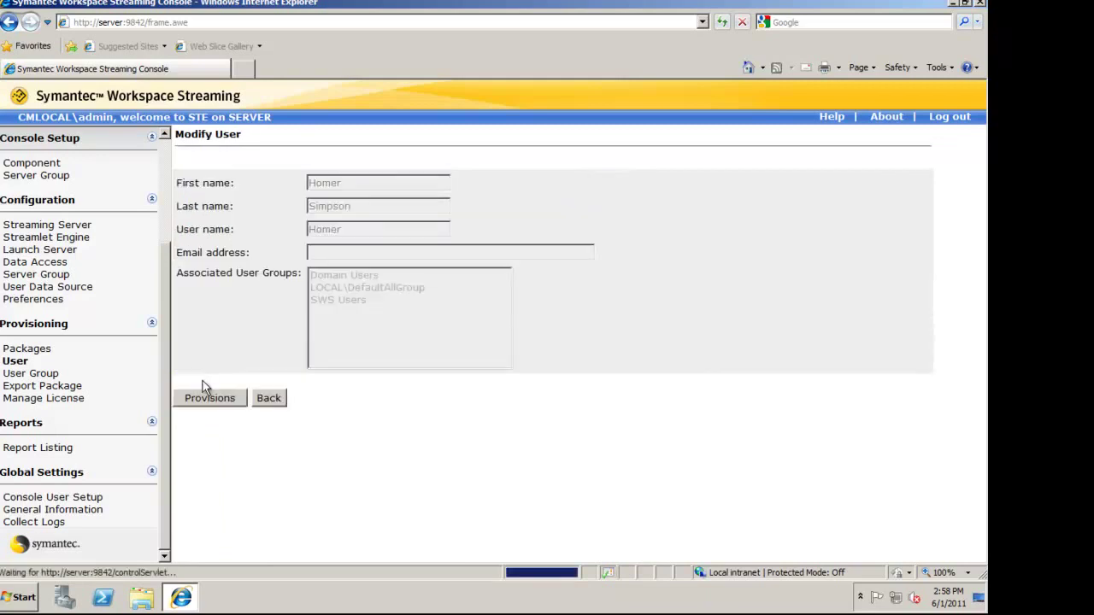
{"action": "left_click", "coordinate": [234, 402]}
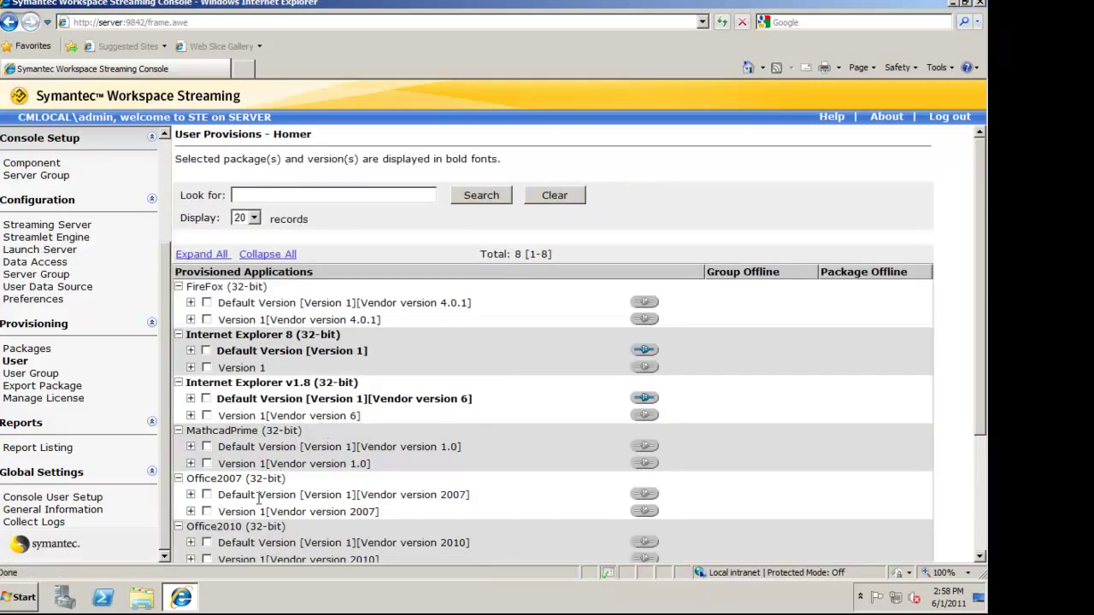
Check the Office2010 Default Version package and save the user's assignments
{"action": "left_click", "coordinate": [206, 542]}
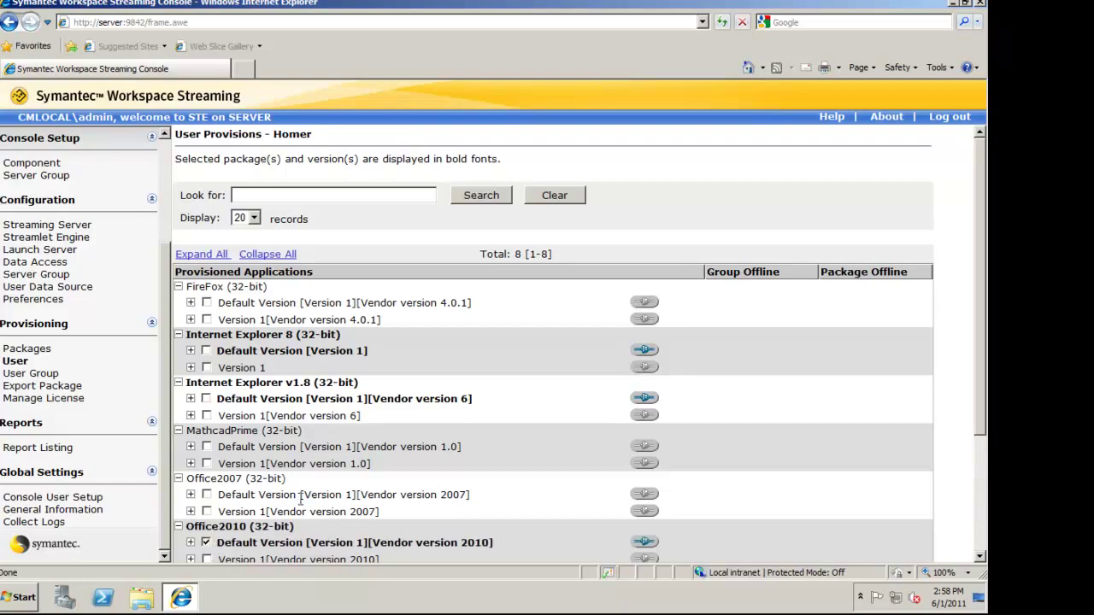
{"action": "scroll", "coordinate": [209, 547], "scroll_direction": "down", "scroll_amount": 3}
{"action": "left_click", "coordinate": [189, 539]}
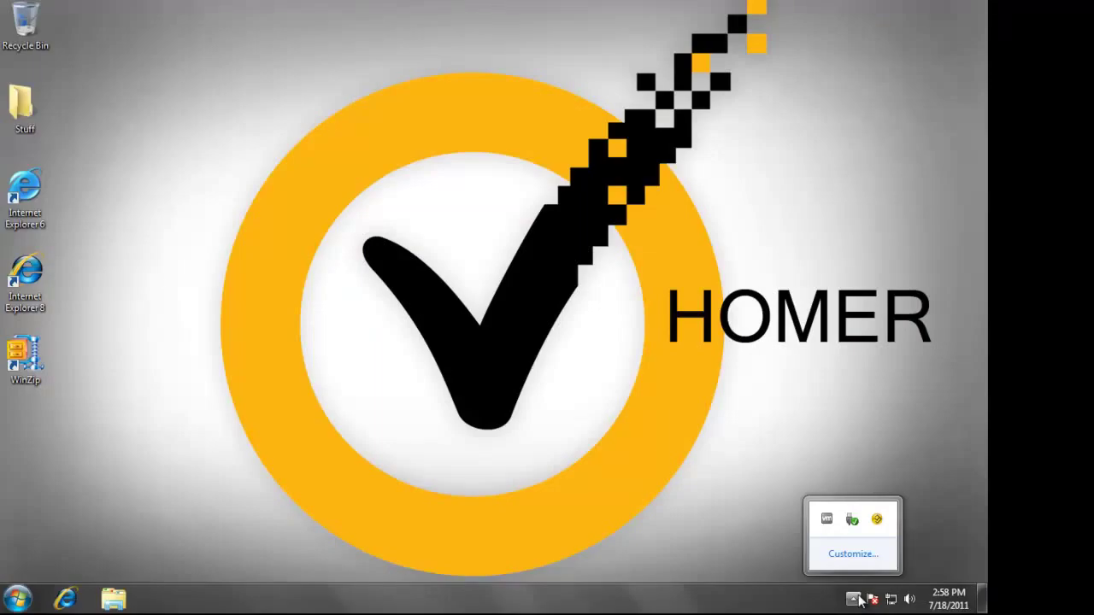
Update the streamed applications from the agent's tray menu
{"action": "left_click", "coordinate": [853, 598]}
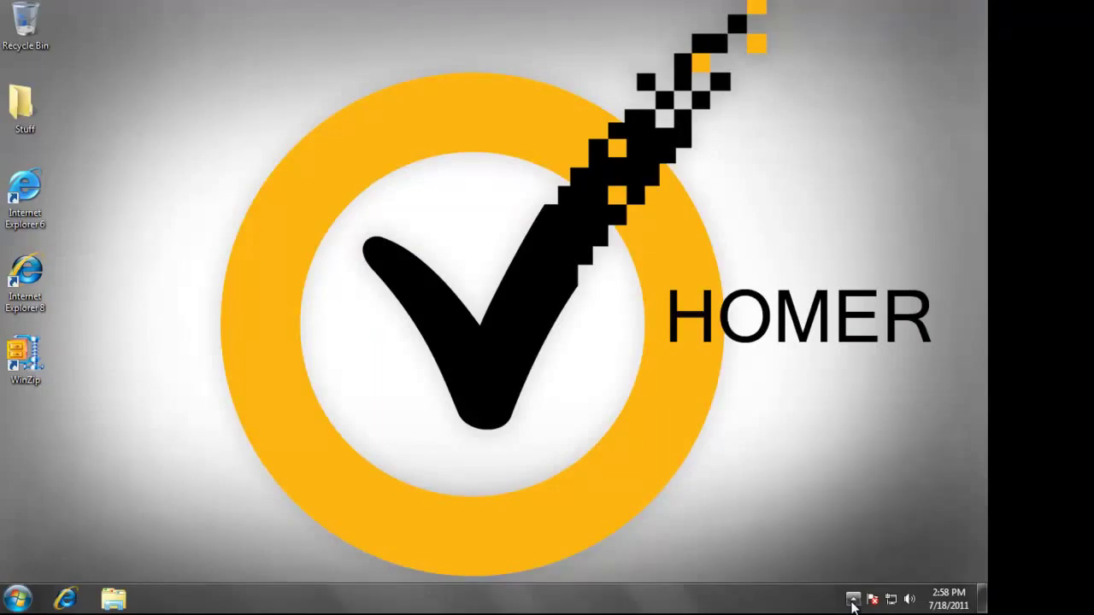
{"action": "left_click", "coordinate": [852, 598]}
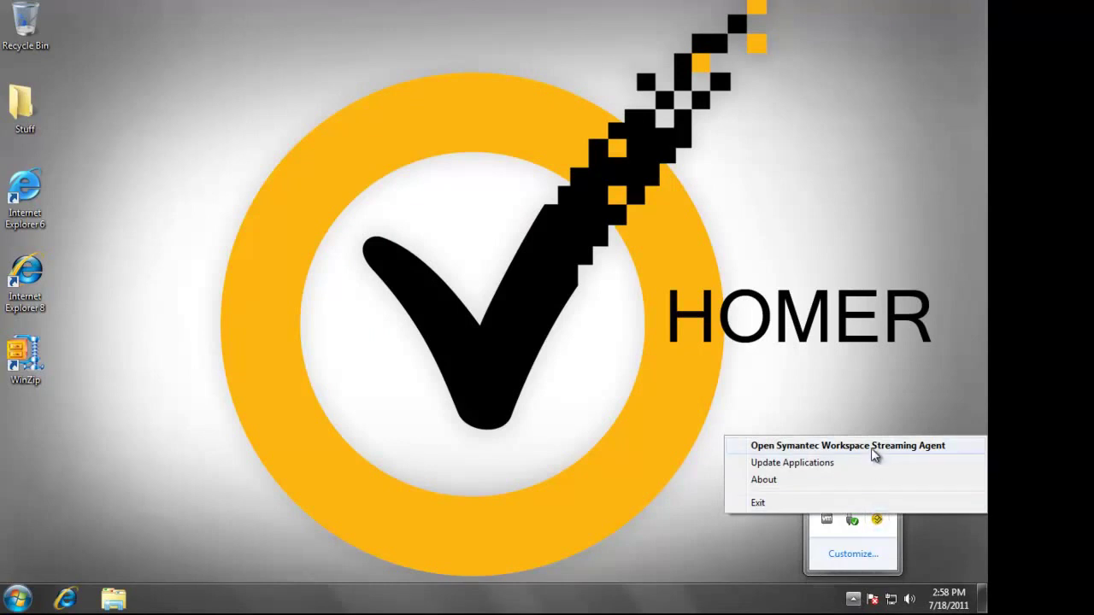
{"action": "left_click", "coordinate": [846, 468]}
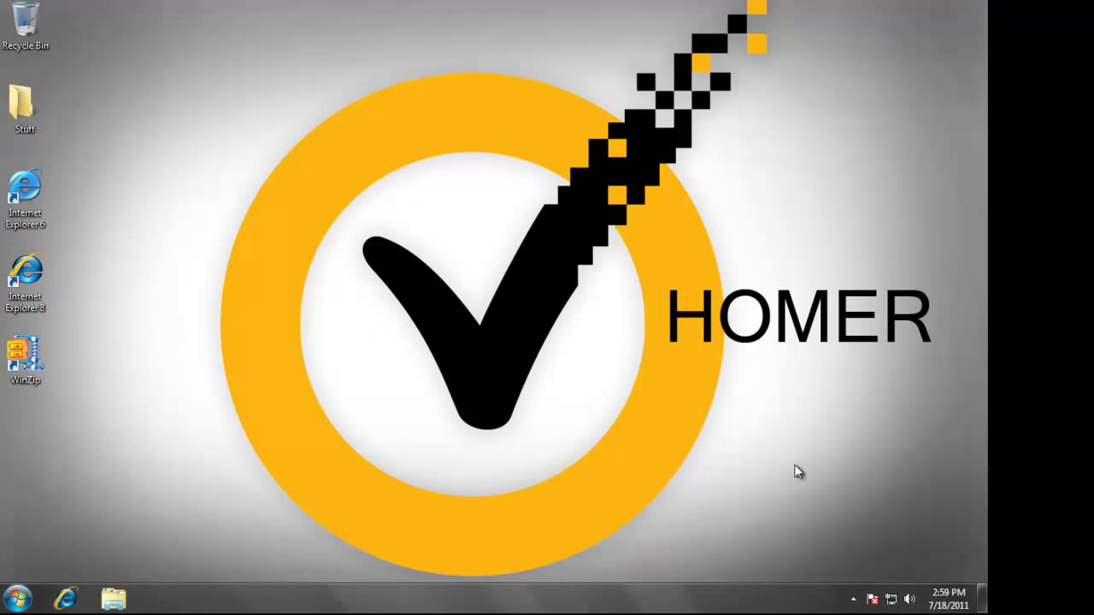
Check the Microsoft Office group under All Programs in the Start menu
{"action": "left_click", "coordinate": [17, 598]}
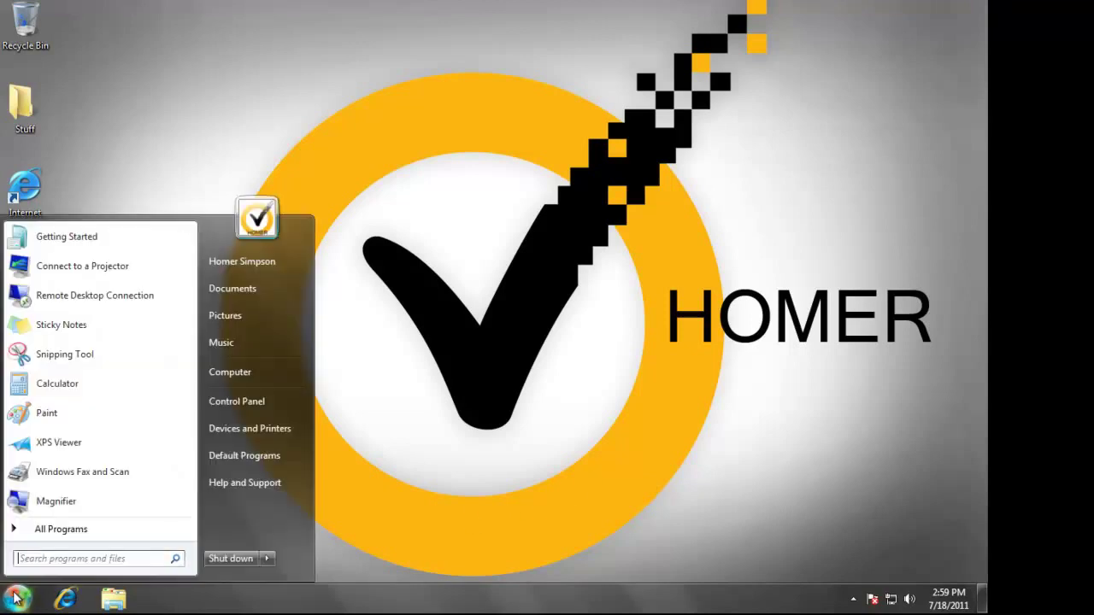
{"action": "left_click", "coordinate": [48, 530]}
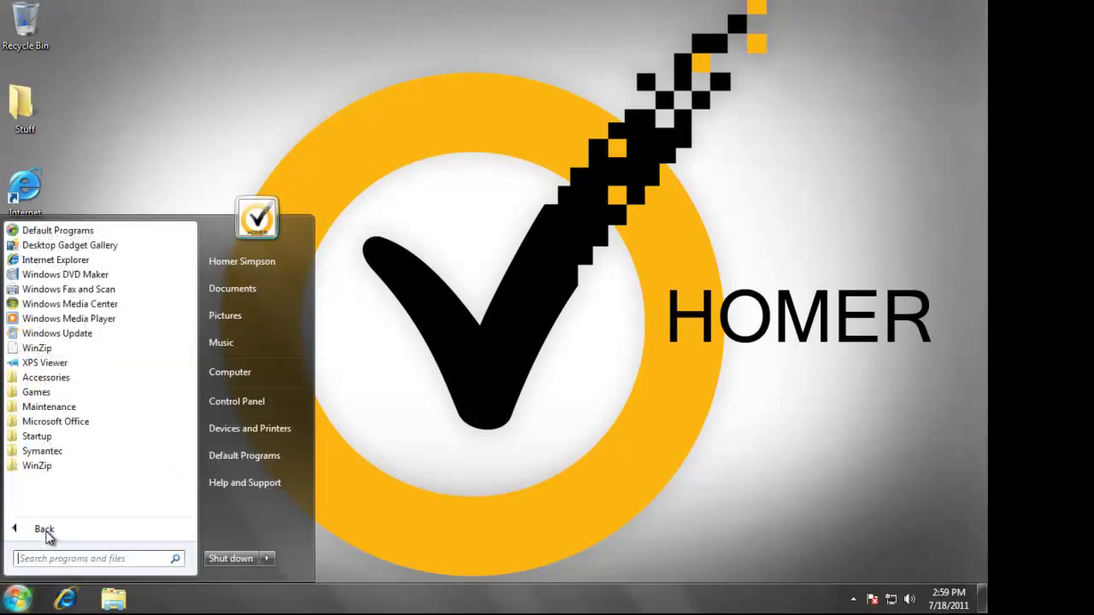
{"action": "left_click", "coordinate": [63, 419]}
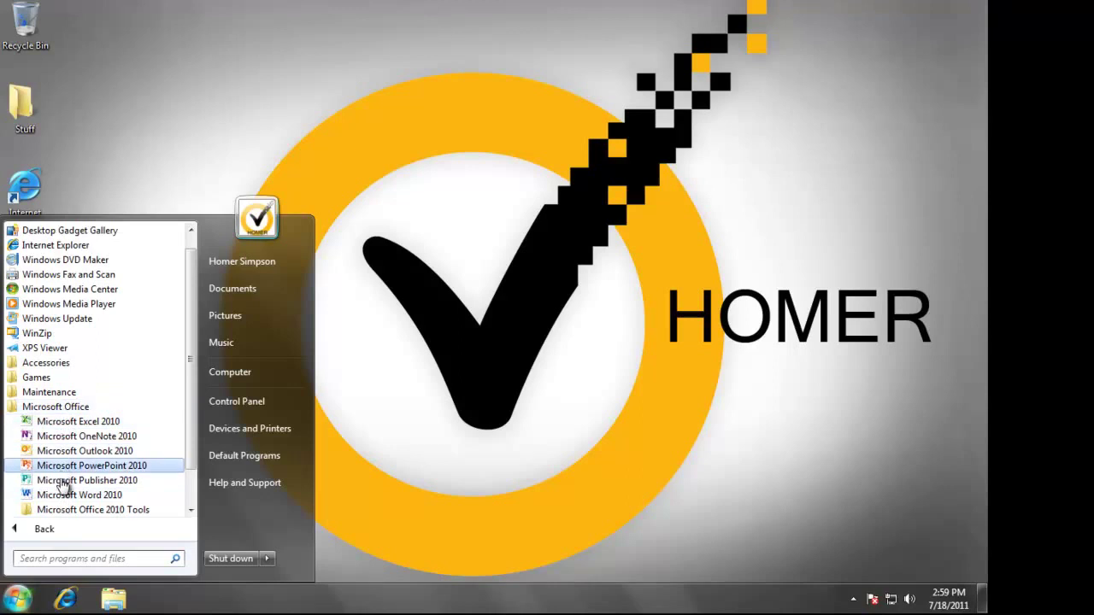
{"action": "left_click", "coordinate": [853, 599]}
Open the Workspace Streaming Agent window from the tray and move it to the upper right
{"action": "left_click", "coordinate": [853, 599]}
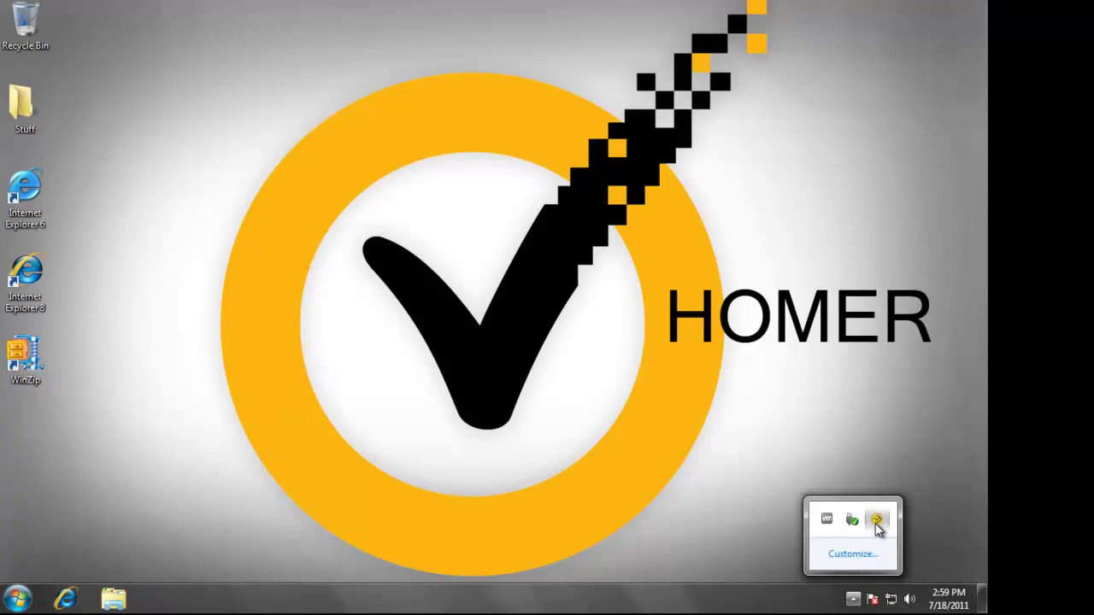
{"action": "double_click", "coordinate": [876, 521]}
{"action": "left_click_drag", "start_coordinate": [634, 48], "coordinate": [833, 17]}
Launch Microsoft Word 2010 from Start > All Programs > Microsoft Office so it streams down
{"action": "left_click", "coordinate": [23, 600]}
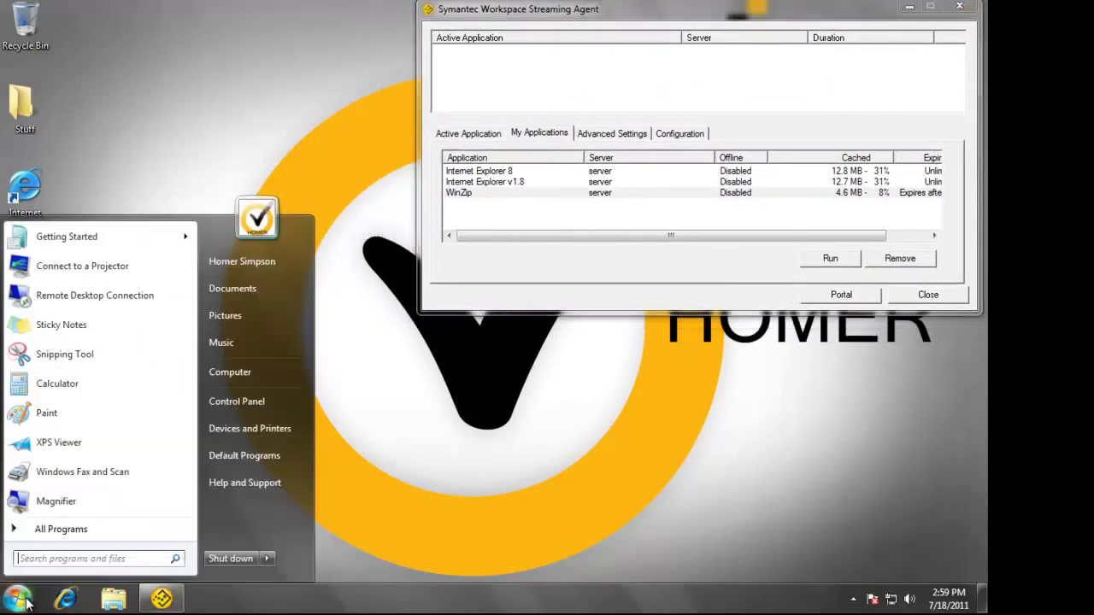
{"action": "left_click", "coordinate": [43, 529]}
{"action": "left_click", "coordinate": [76, 422]}
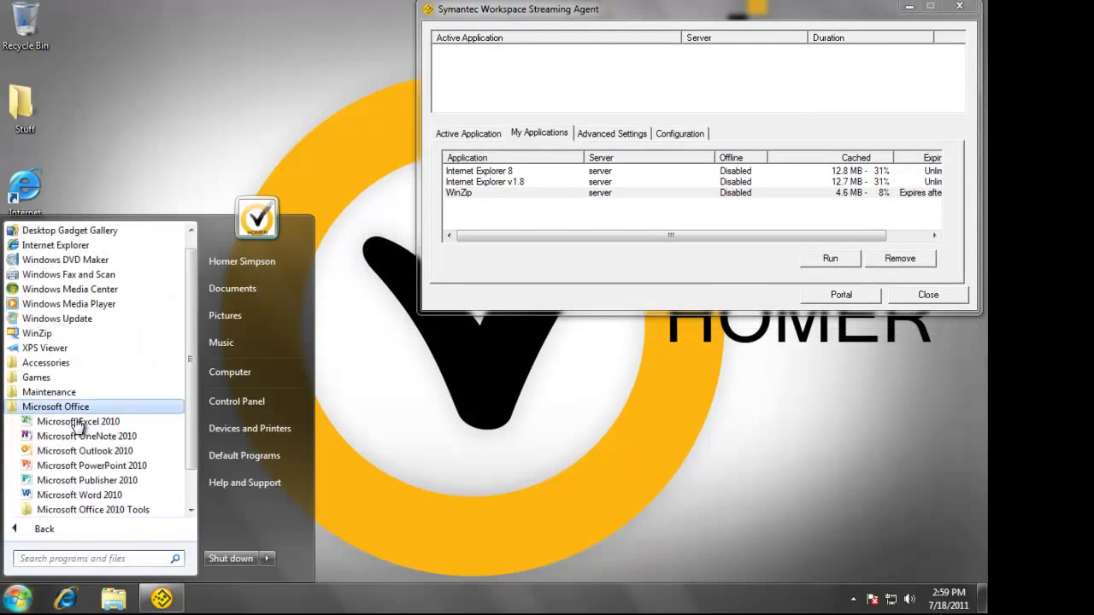
{"action": "left_click", "coordinate": [79, 495]}
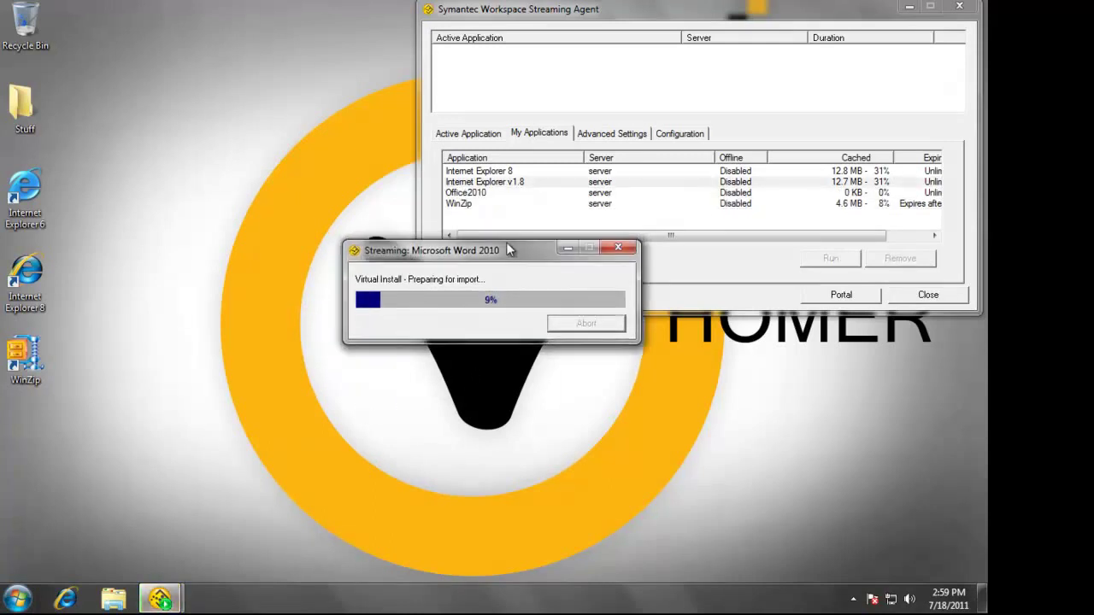
{"action": "left_click_drag", "start_coordinate": [506, 246], "coordinate": [513, 364]}
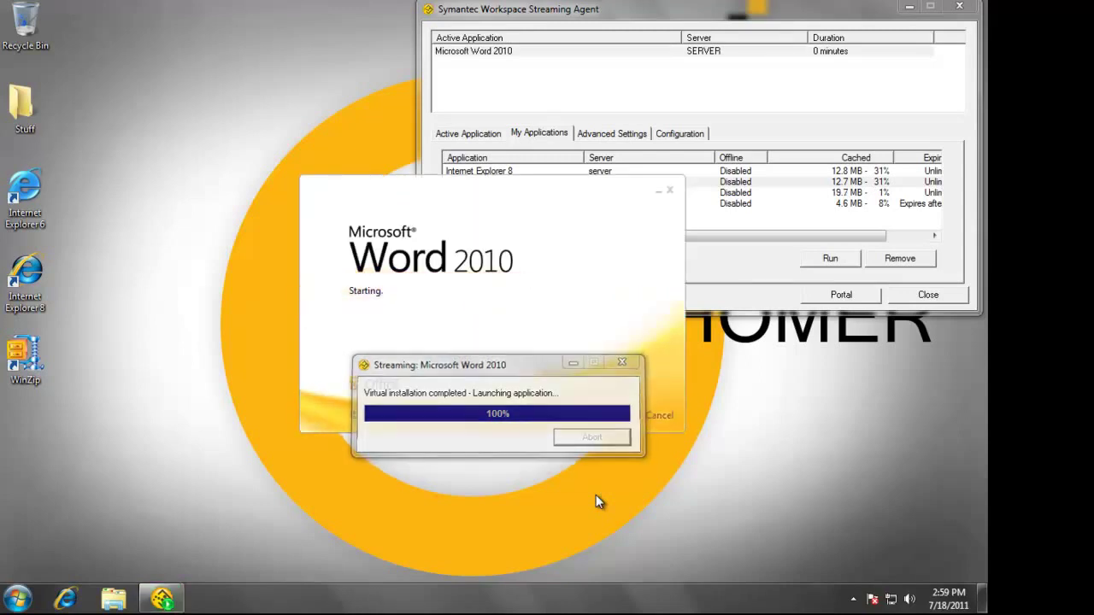
Dismiss Word's activation prompt and type 'this is a demo' into the blank document
{"action": "left_click_drag", "start_coordinate": [579, 214], "coordinate": [381, 270]}
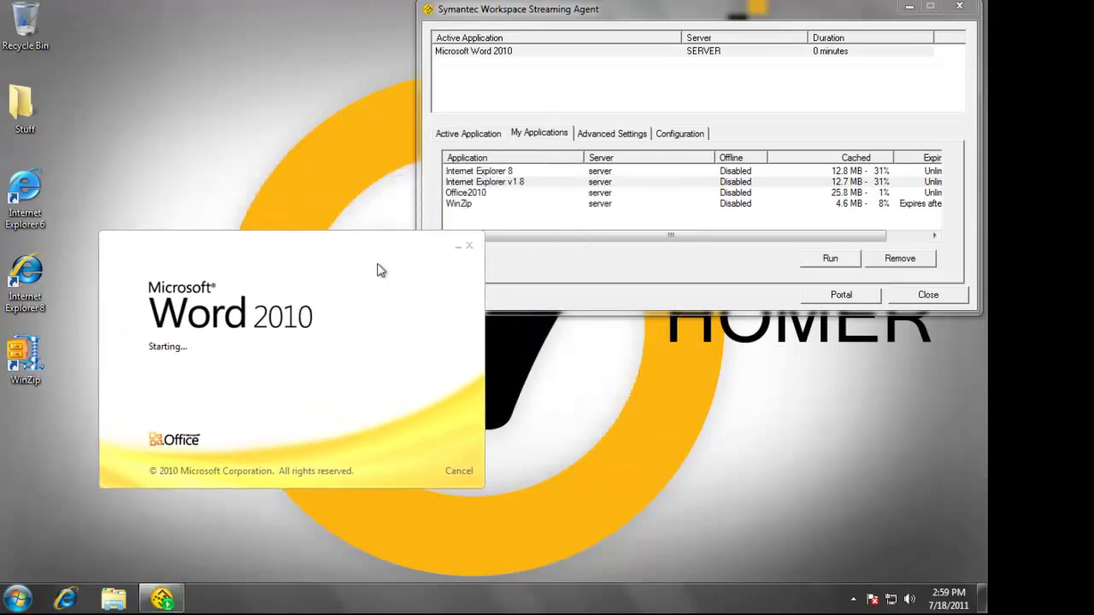
{"action": "left_click_drag", "start_coordinate": [708, 248], "coordinate": [846, 224]}
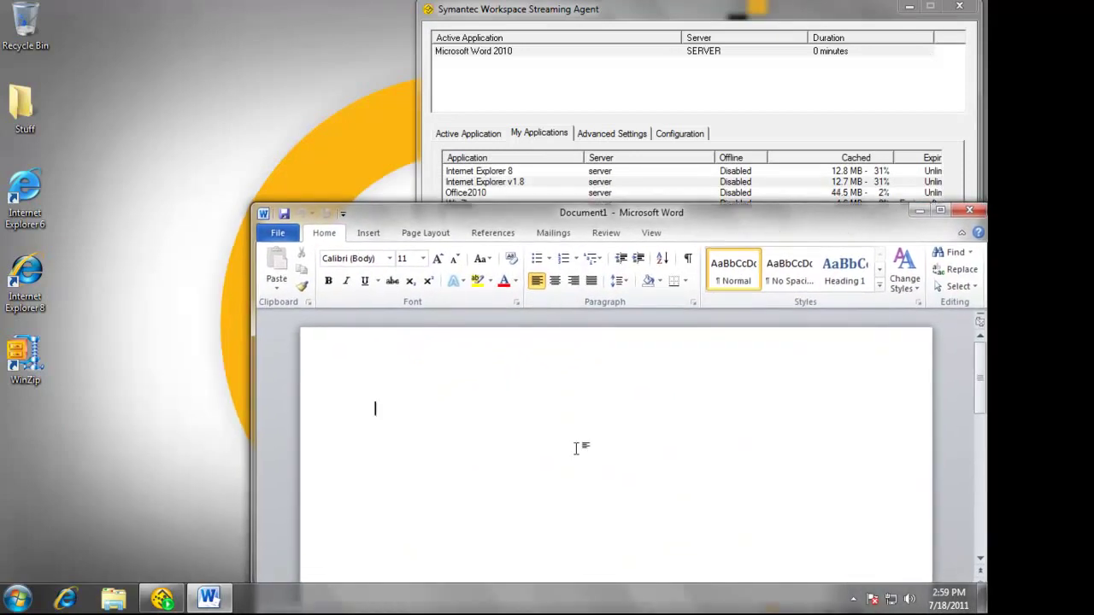
{"action": "key", "text": "Escape"}
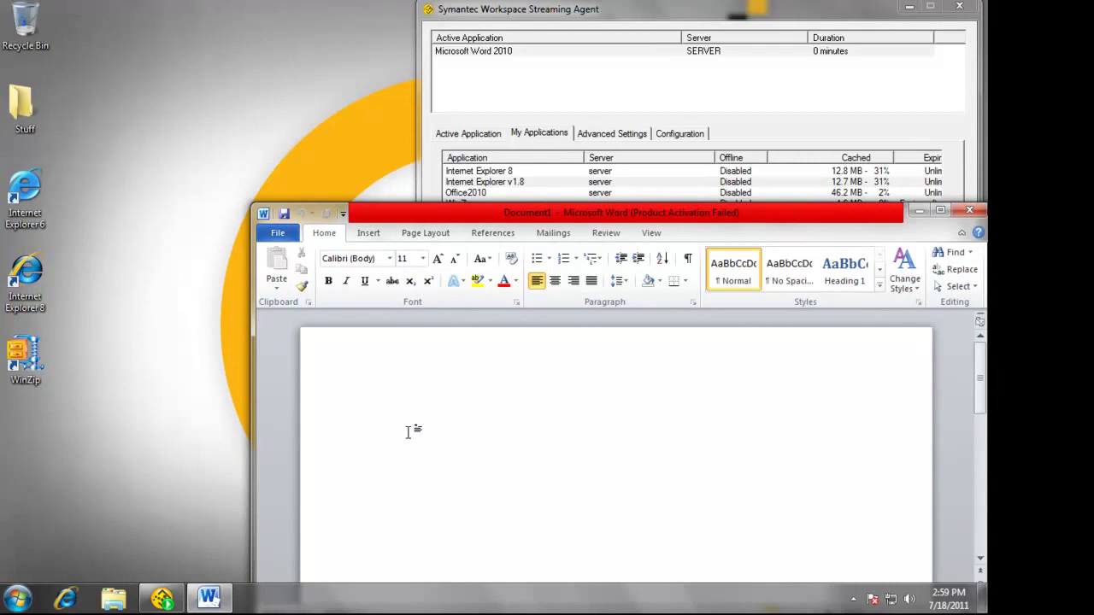
{"action": "type", "text": "this is a demo"}
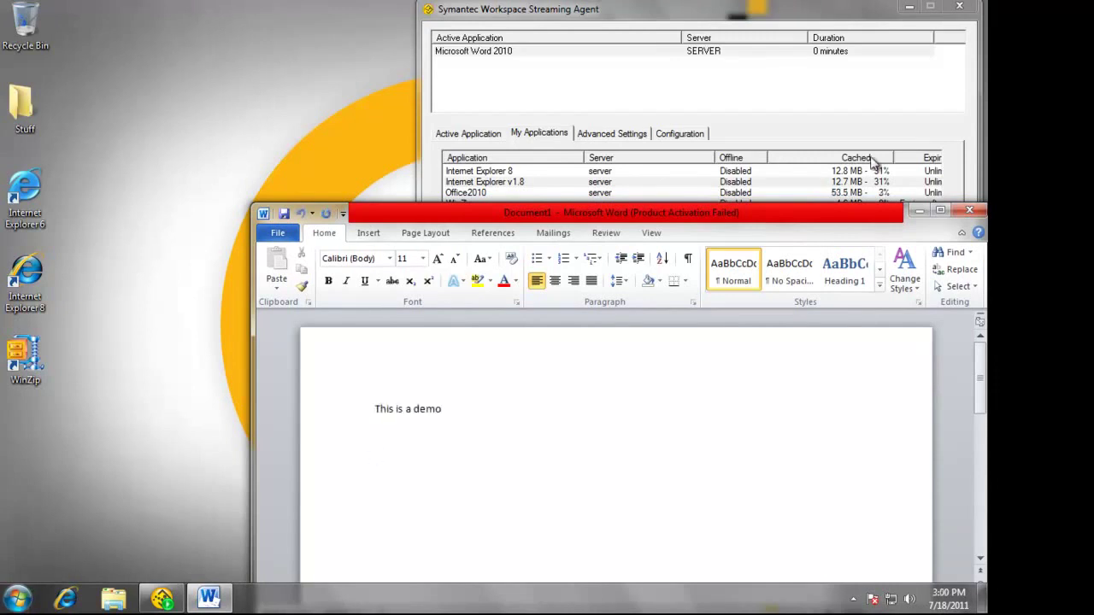
{"action": "left_click_drag", "start_coordinate": [846, 212], "coordinate": [850, 209]}
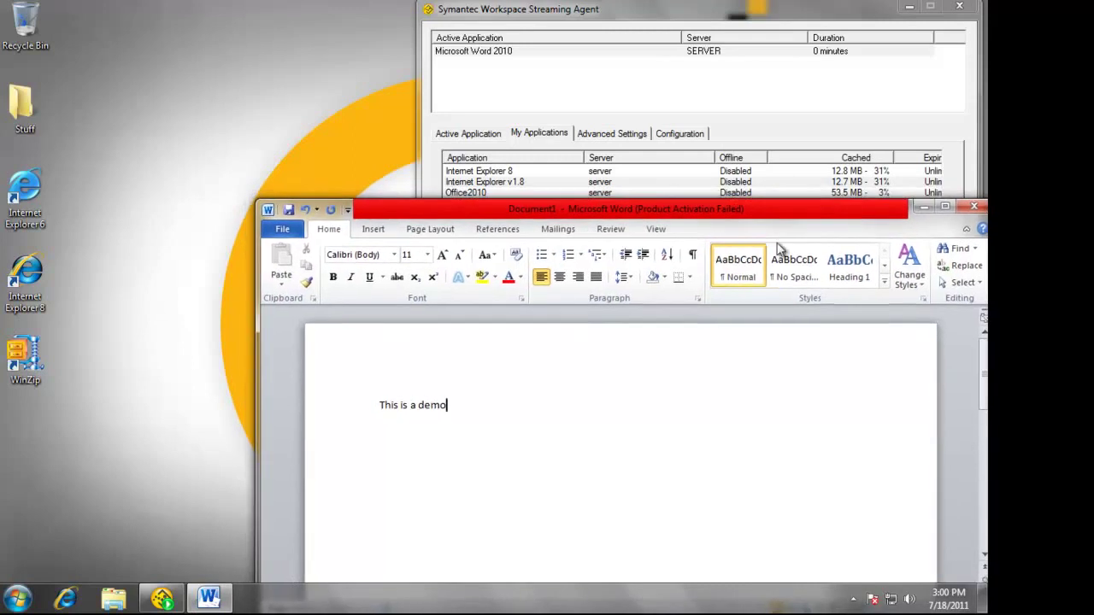
Launch Excel 2010, dismiss its activation prompt, and restore it to a window
{"action": "left_click", "coordinate": [17, 598]}
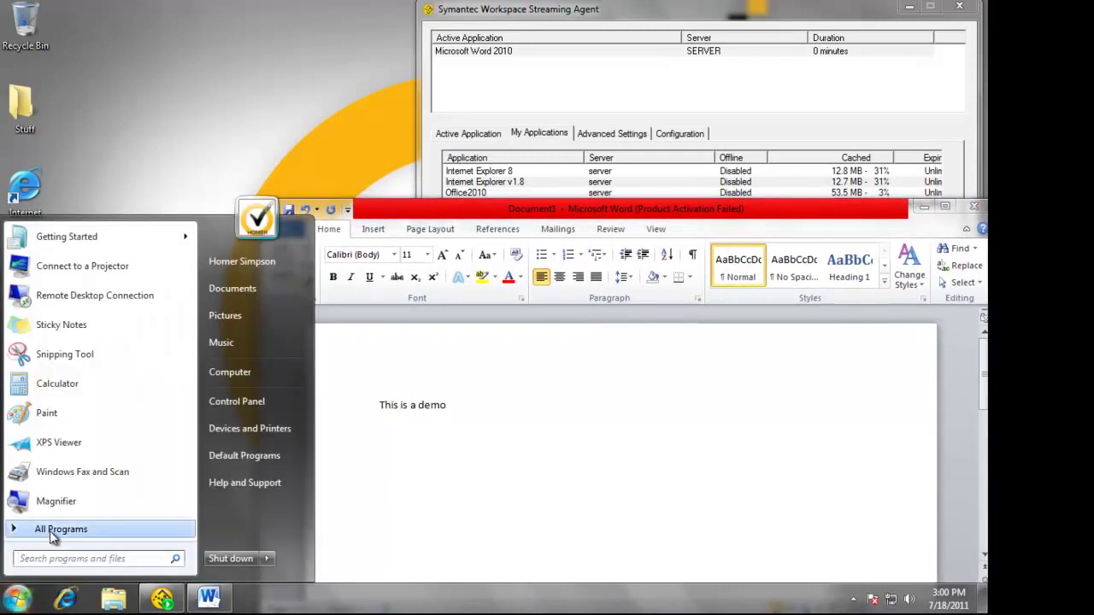
{"action": "left_click", "coordinate": [157, 398]}
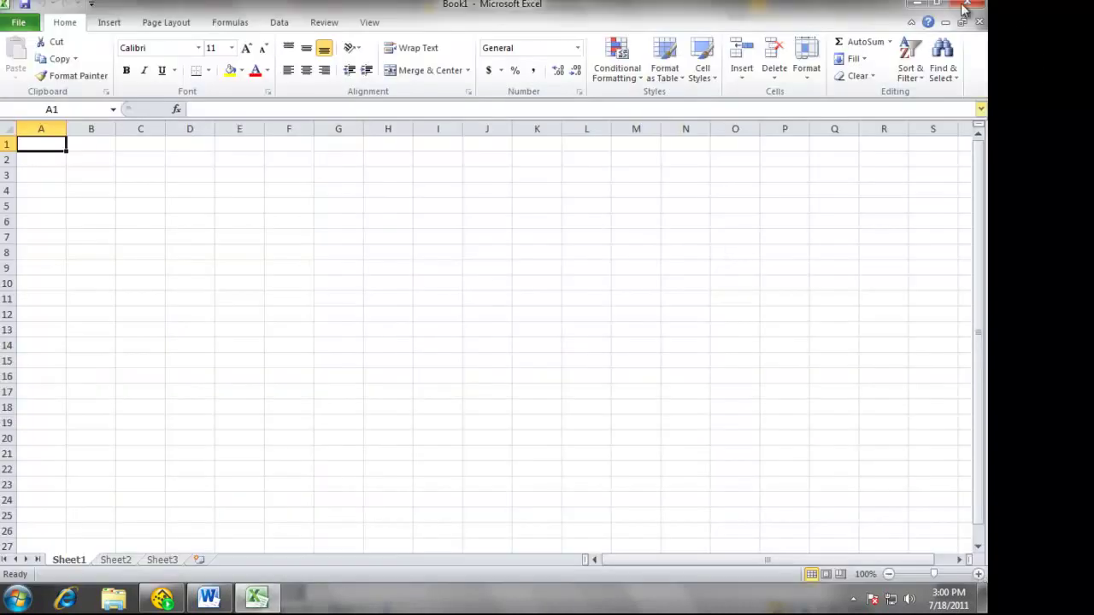
{"action": "left_click", "coordinate": [646, 442]}
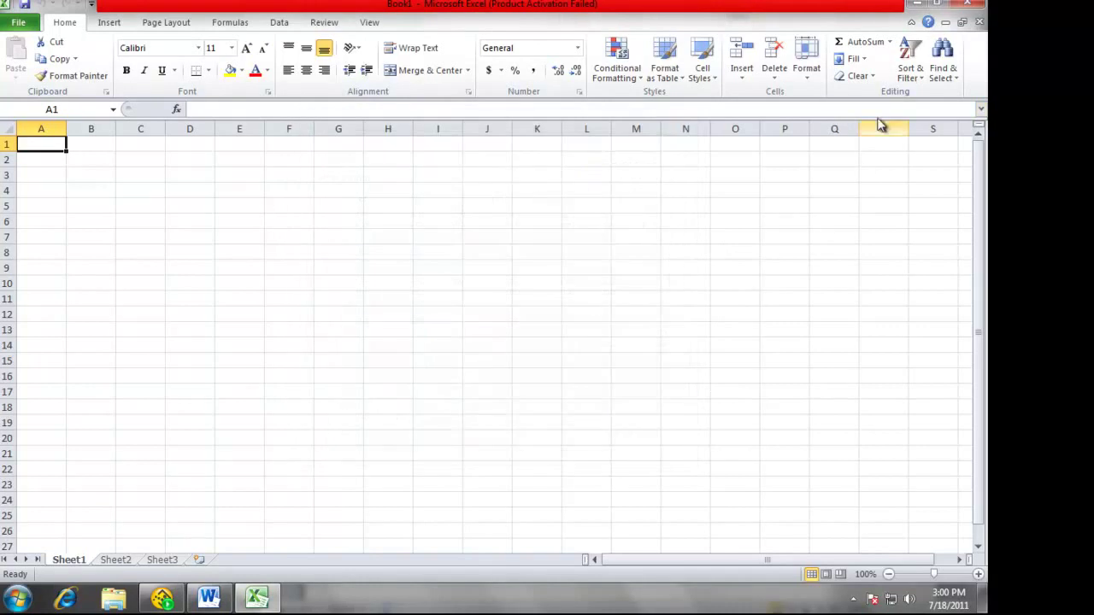
{"action": "left_click", "coordinate": [937, 4]}
{"action": "left_click_drag", "start_coordinate": [635, 133], "coordinate": [491, 33]}
Enter 'rfrf' and 'rfrfr' in cells C5 and C6, then dismiss PowerPoint's activation prompt
{"action": "left_click", "coordinate": [150, 229]}
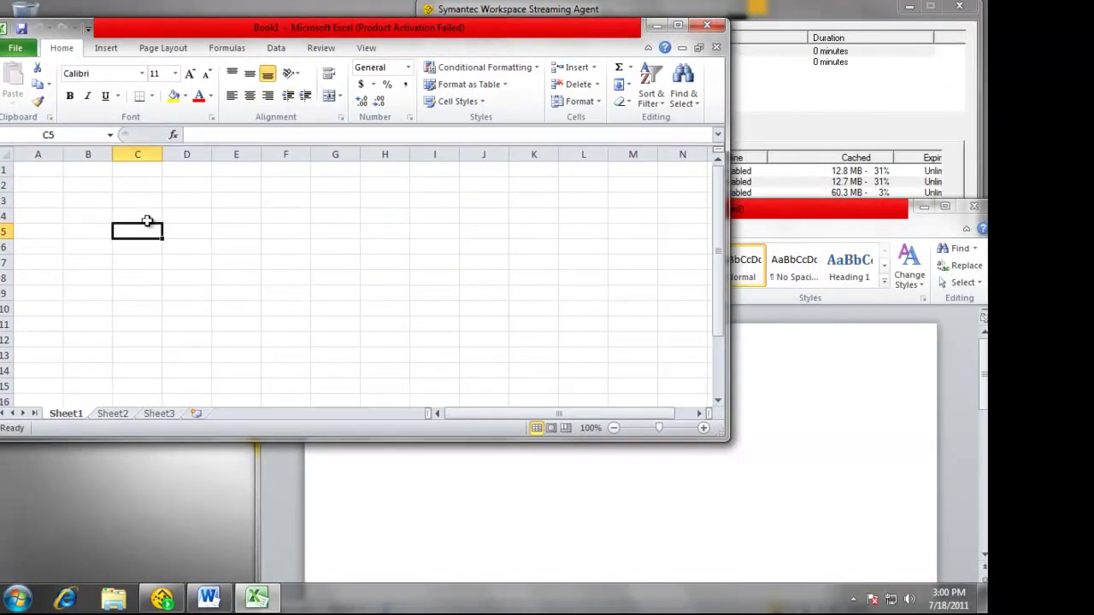
{"action": "type", "text": "rfrf"}
{"action": "key", "text": "Return"}
{"action": "type", "text": "rfrfr"}
{"action": "key", "text": "Return"}
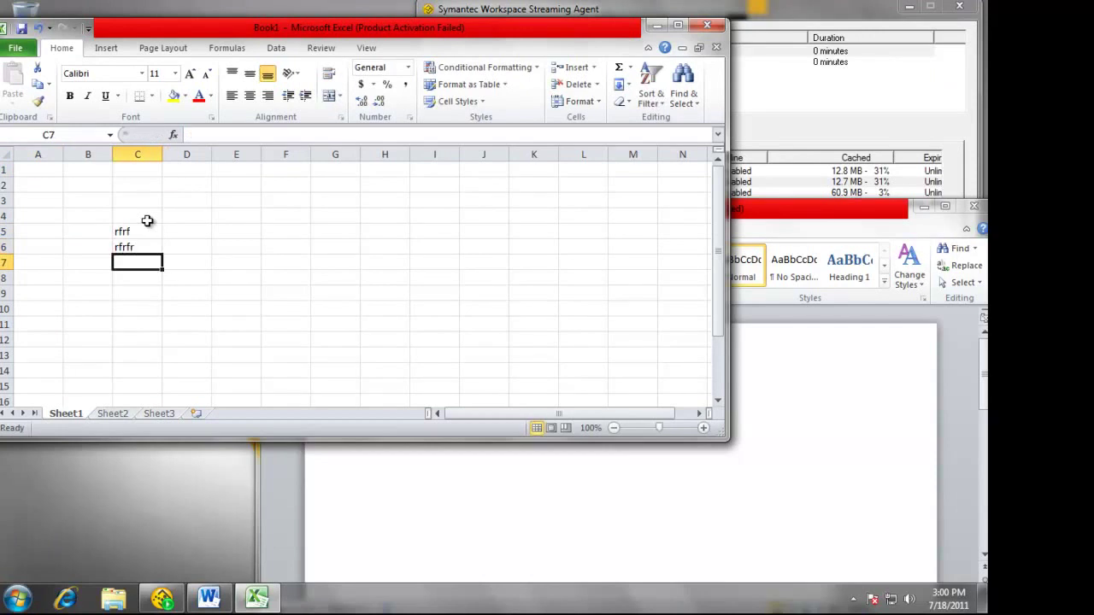
{"action": "key", "text": "Return"}
{"action": "left_click", "coordinate": [545, 380]}
{"action": "left_click_drag", "start_coordinate": [534, 29], "coordinate": [420, 274]}
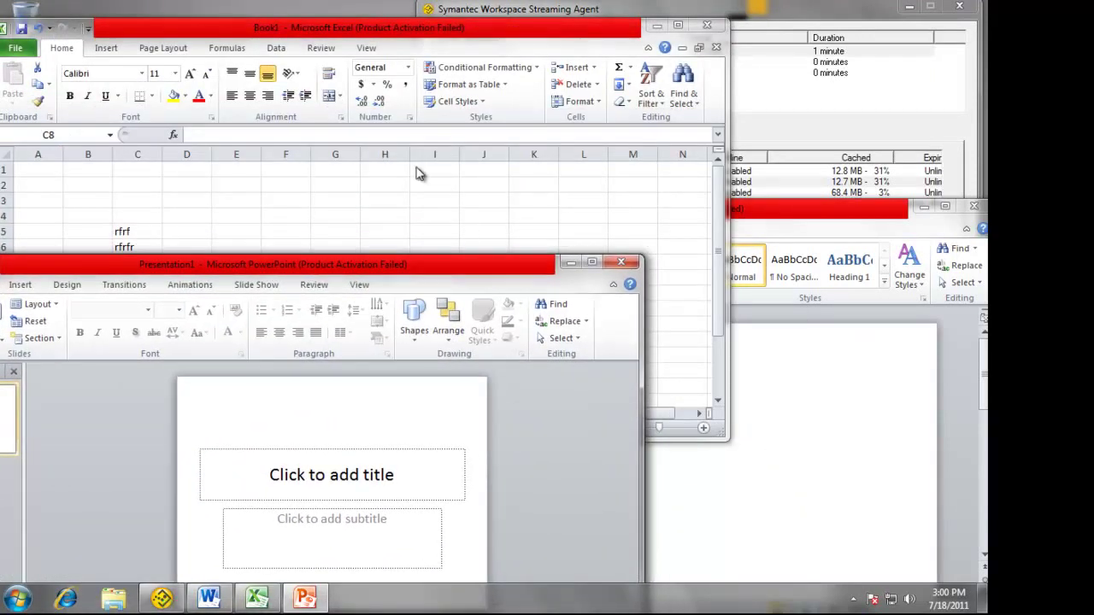
Close Word, Excel without saving, and PowerPoint, then reset the Office2010 package in the agent
{"action": "left_click", "coordinate": [836, 14]}
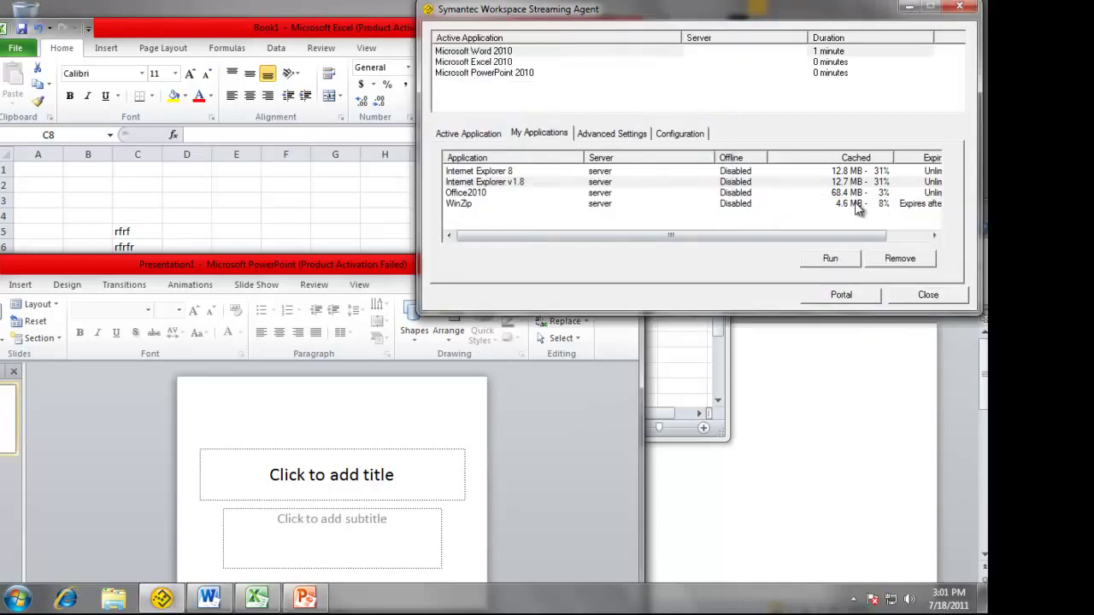
{"action": "left_click", "coordinate": [813, 195]}
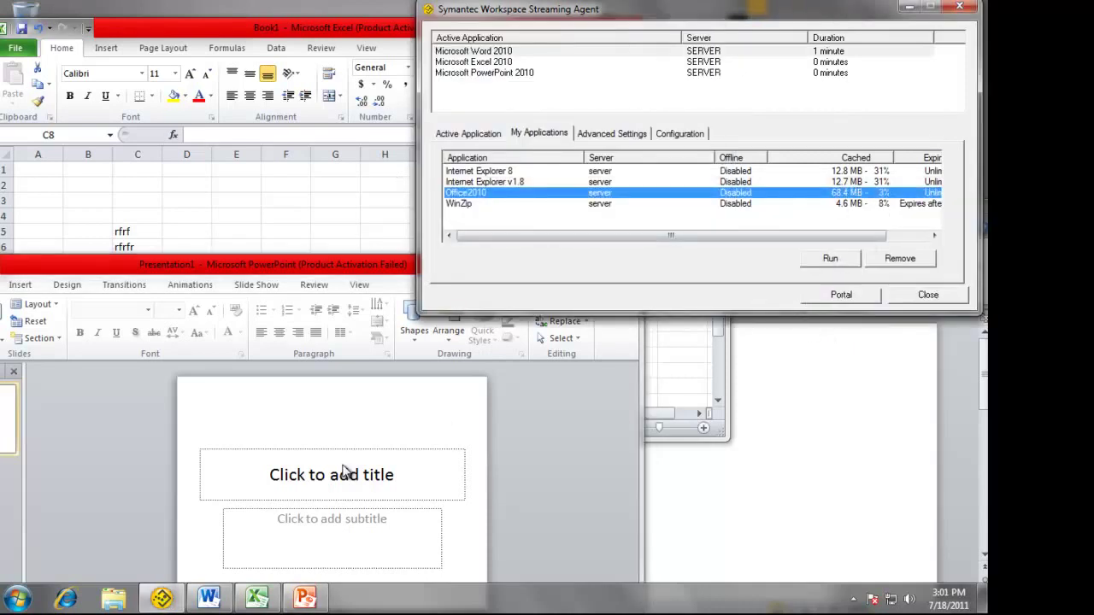
{"action": "left_click", "coordinate": [726, 476]}
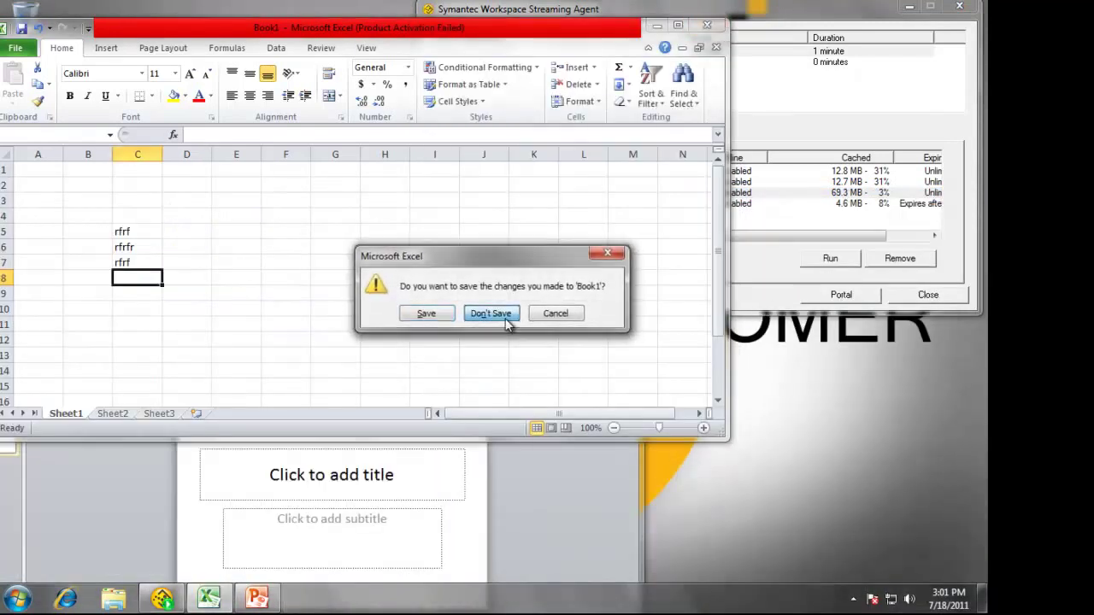
{"action": "left_click", "coordinate": [488, 313]}
{"action": "left_click", "coordinate": [621, 263]}
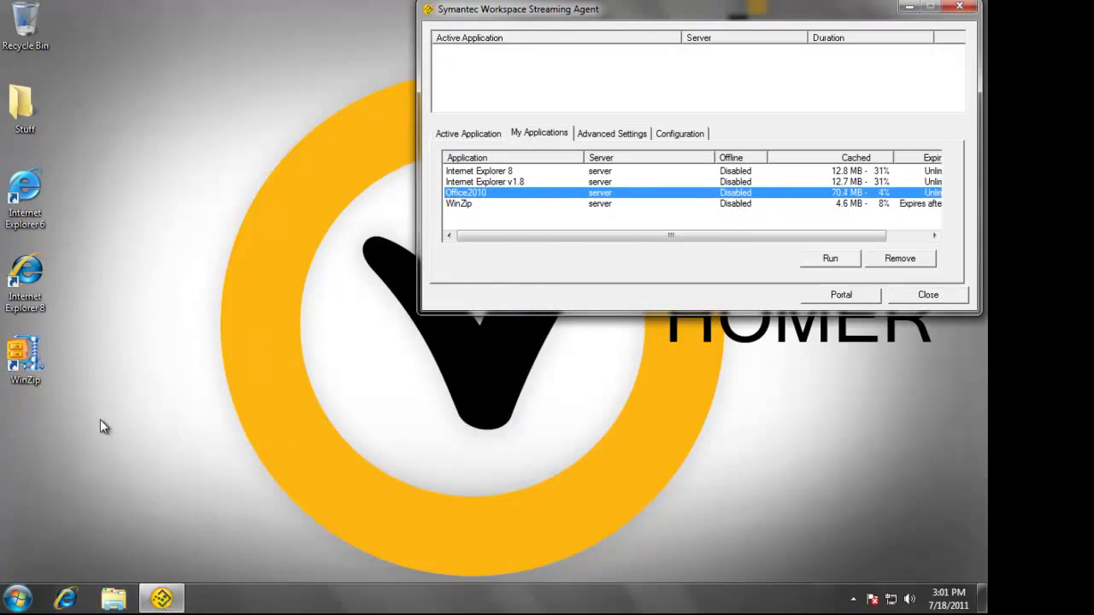
{"action": "right_click", "coordinate": [502, 200]}
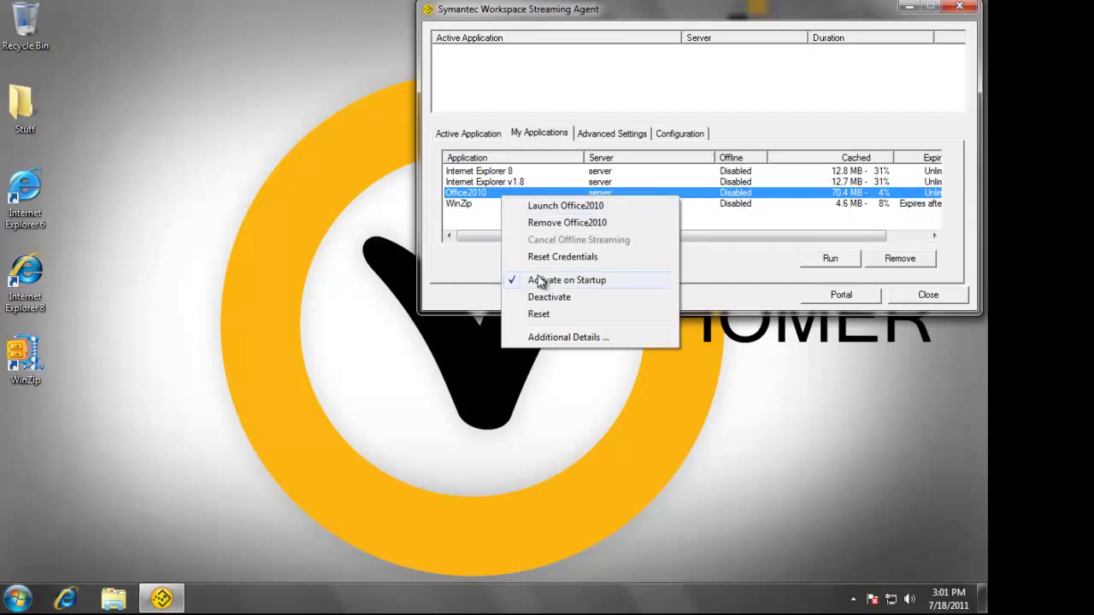
{"action": "left_click", "coordinate": [544, 313]}
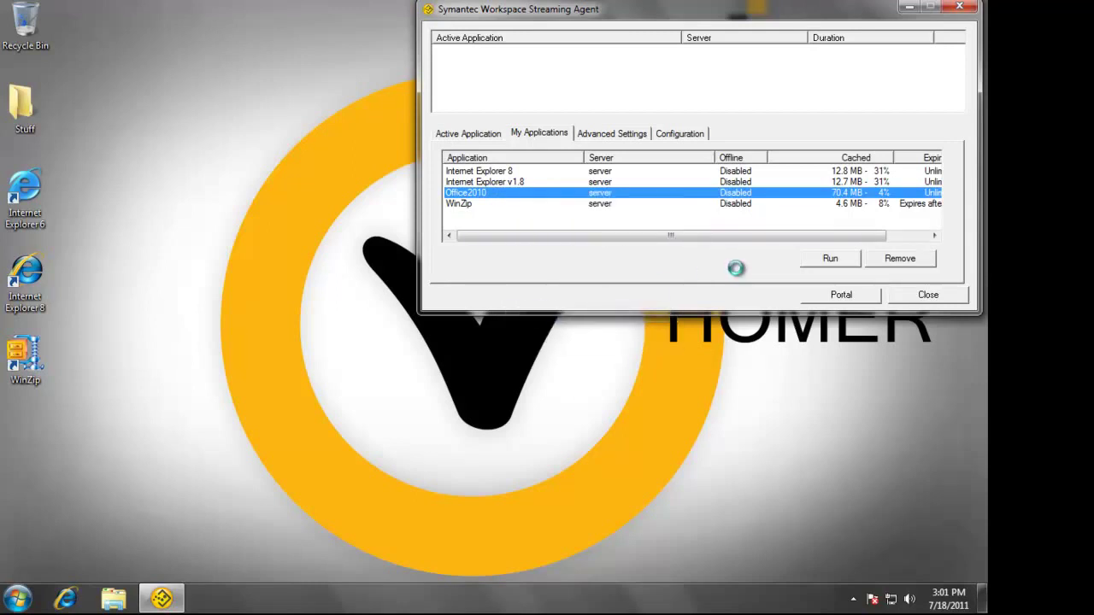